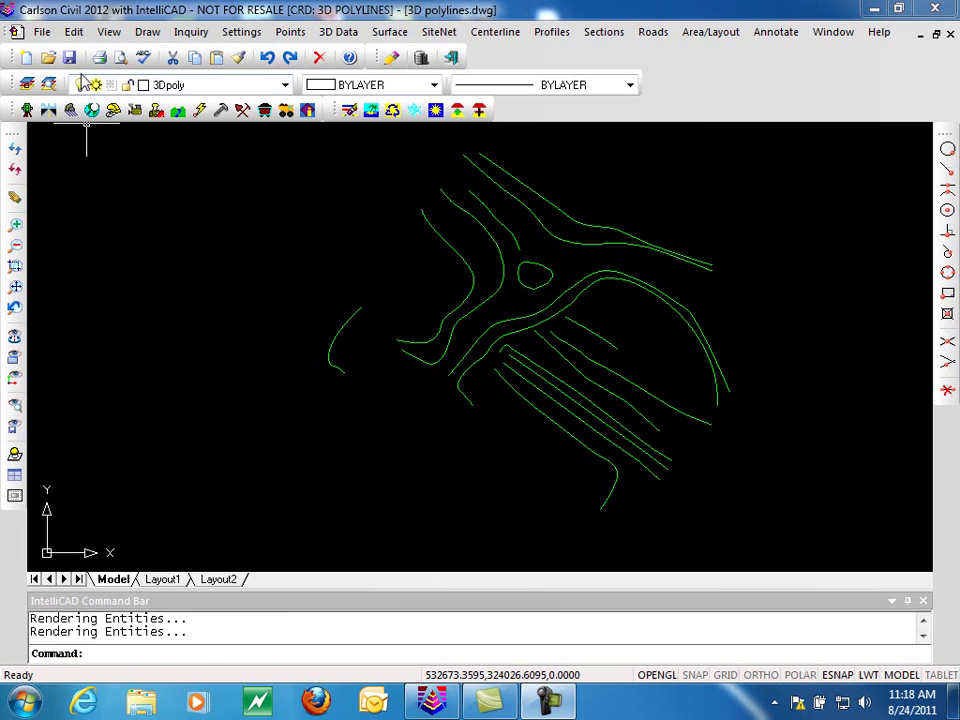
pyautogui.click(75, 33)
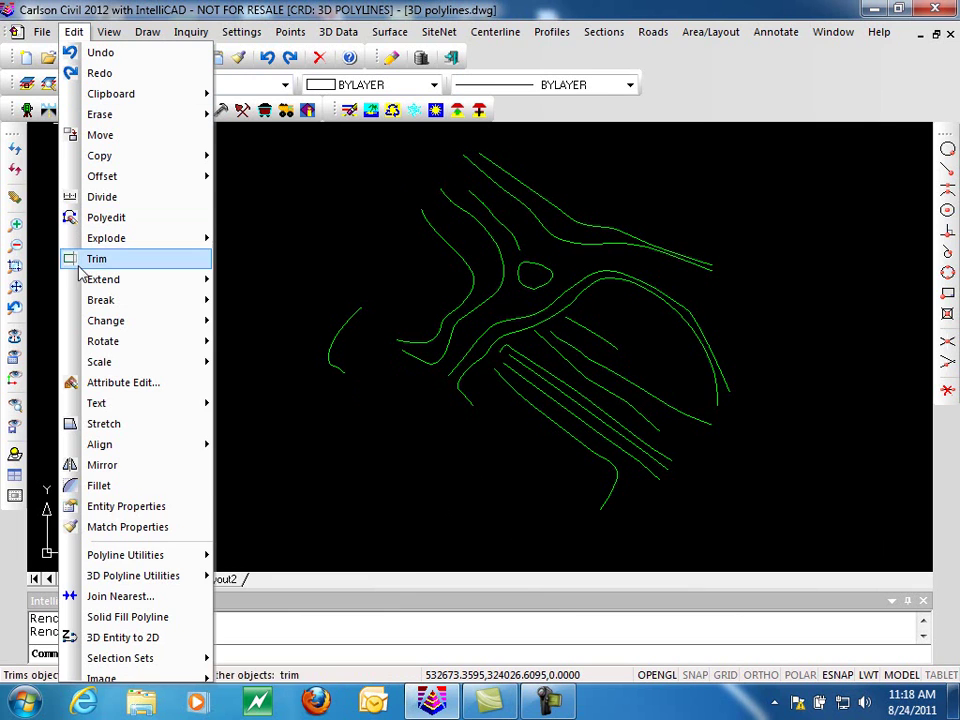
pyautogui.moveTo(88, 580)
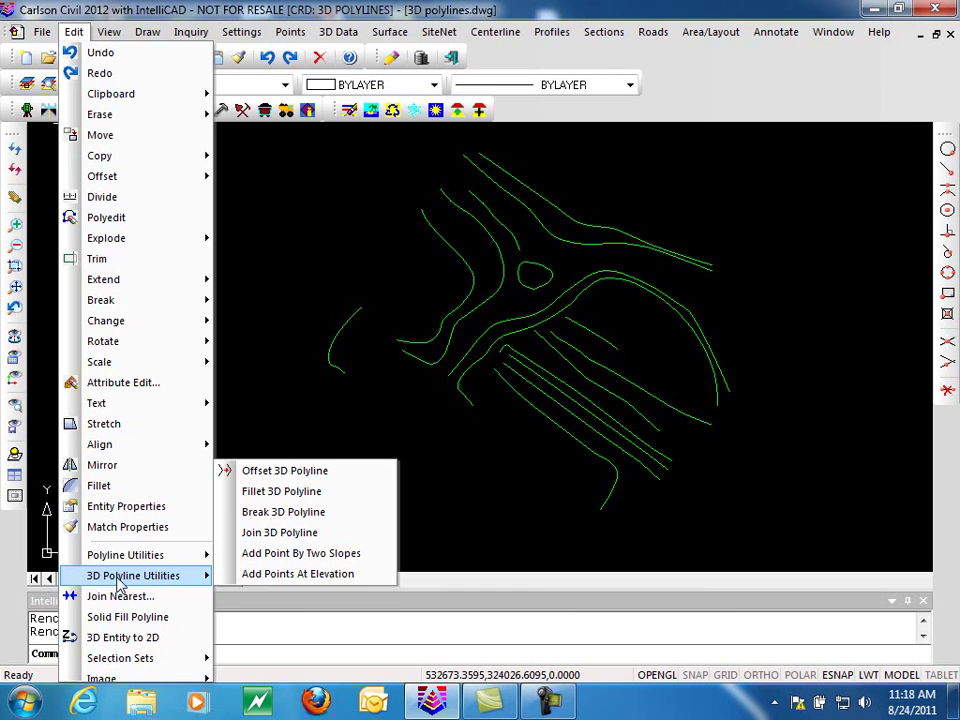
pyautogui.click(344, 401)
pyautogui.click(270, 419)
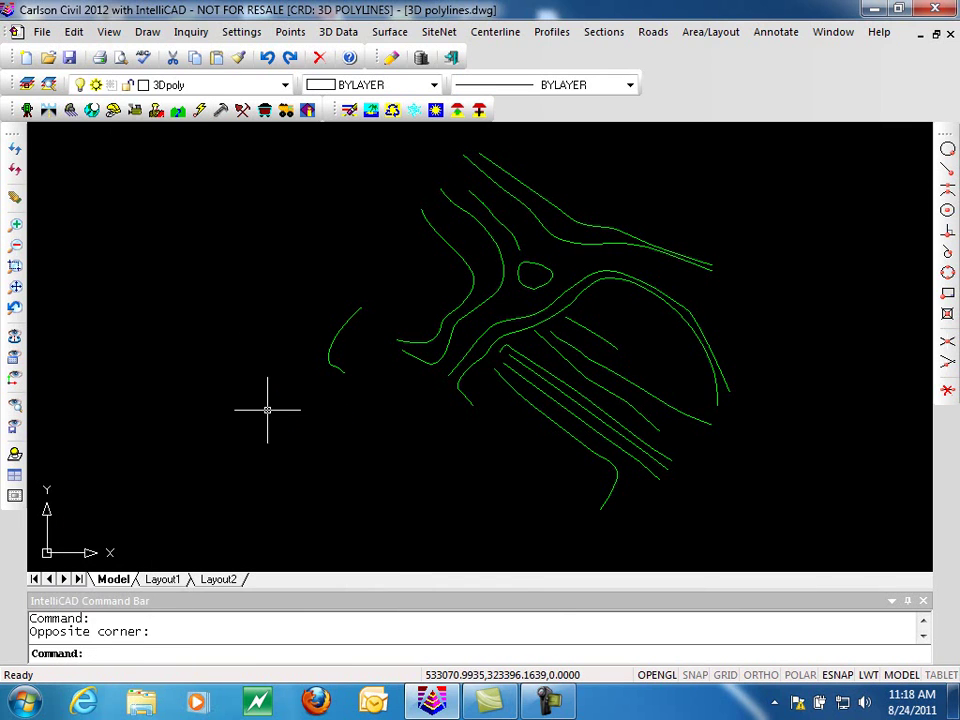
# View all the polylines in the 3D Viewer, rotate the scene to examine their elevations, and close the viewer.
pyautogui.click(106, 33)
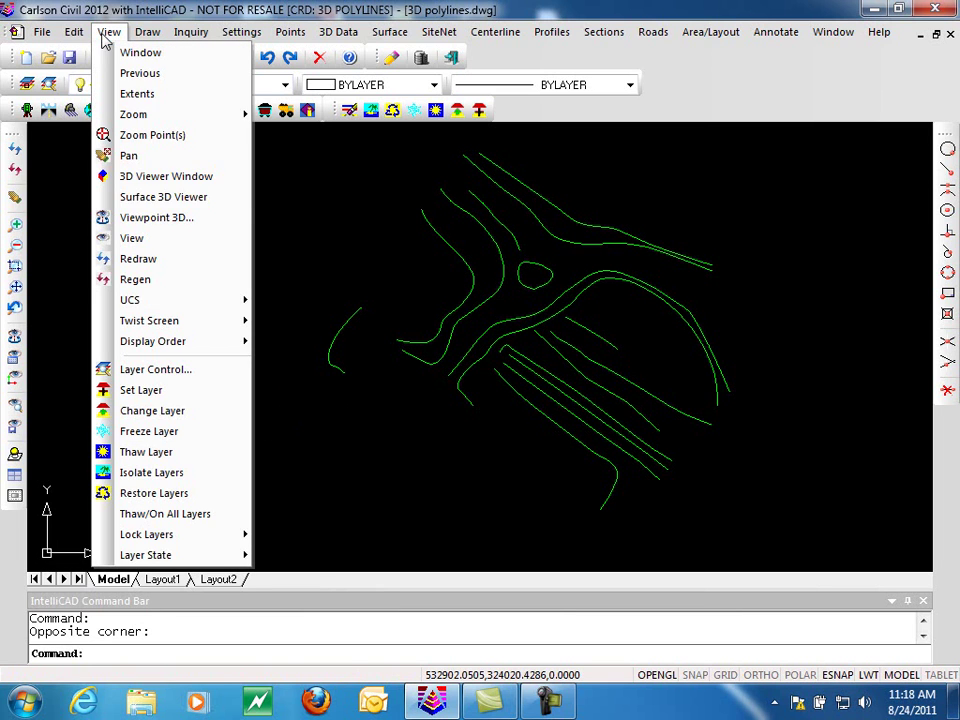
pyautogui.click(130, 176)
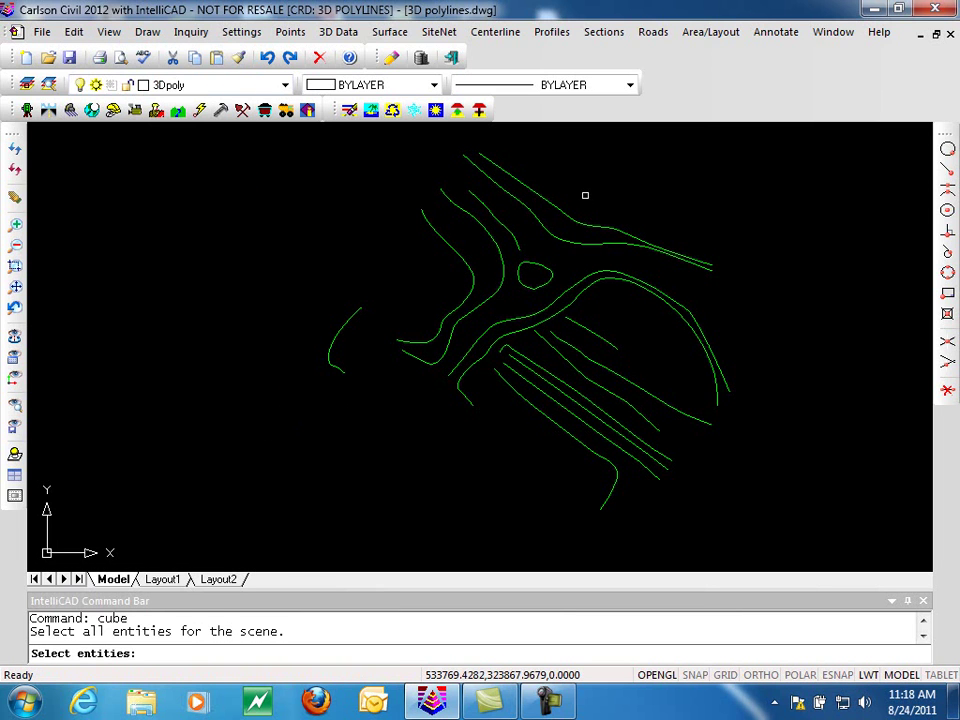
pyautogui.click(771, 155)
pyautogui.click(298, 474)
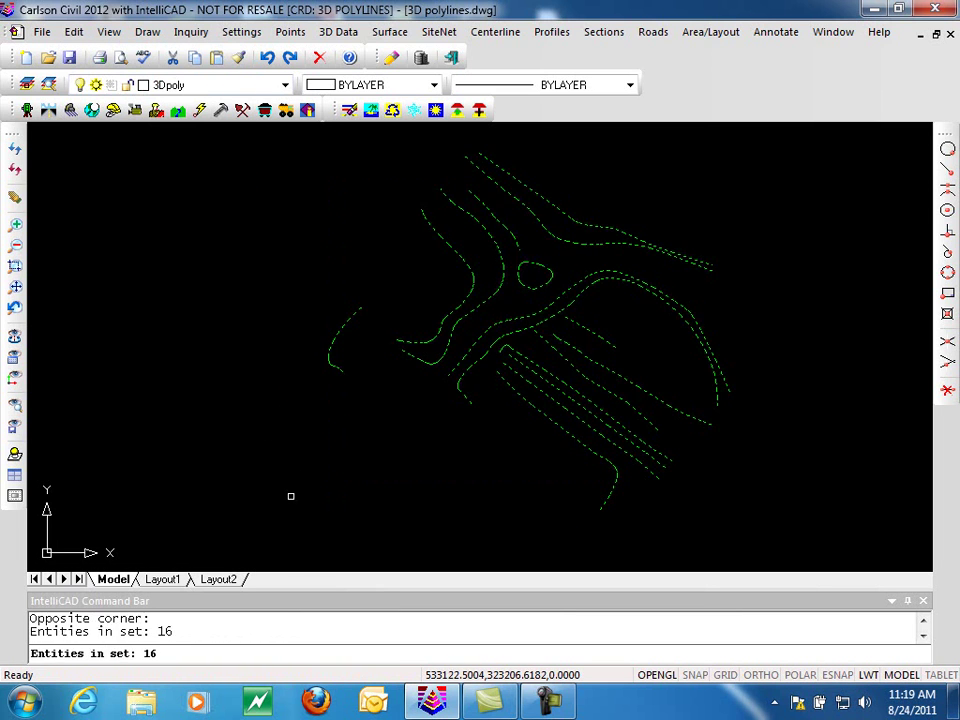
pyautogui.press('Return')
pyautogui.moveTo(356, 240); pyautogui.dragTo(452, 536)
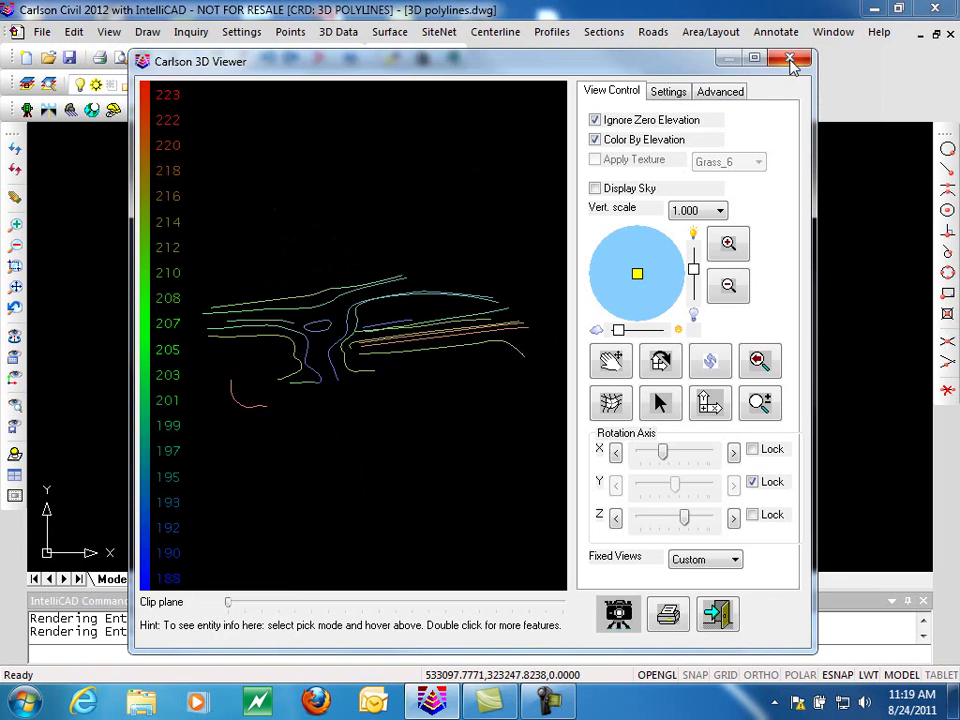
pyautogui.click(795, 58)
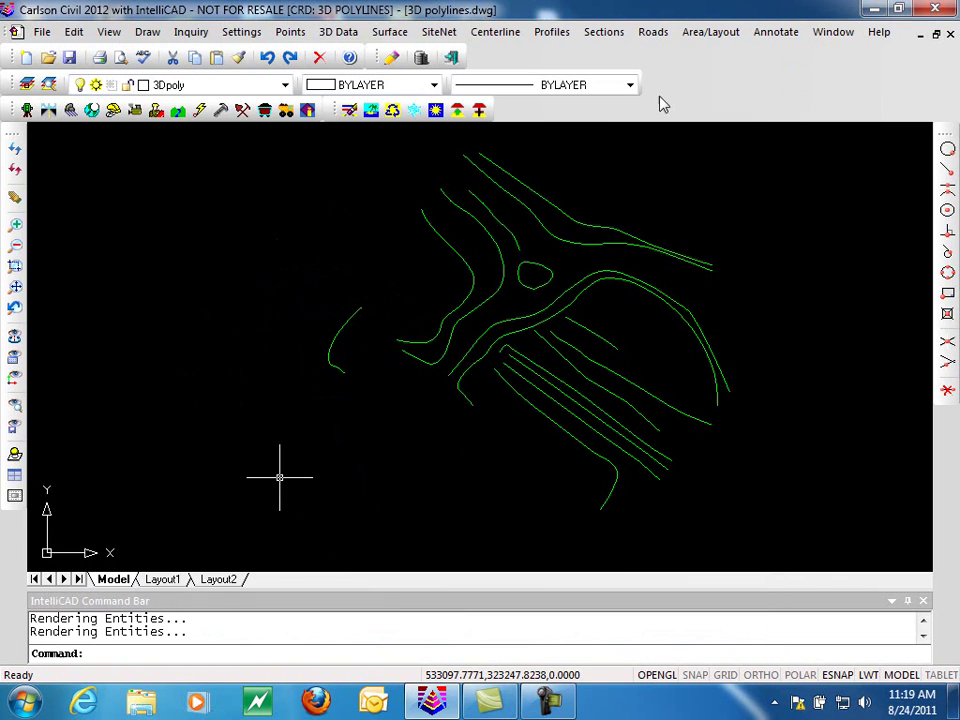
# Start Offset 3D Polyline with the Interval offset method and slope projection perpendicular to the polyline.
pyautogui.click(72, 33)
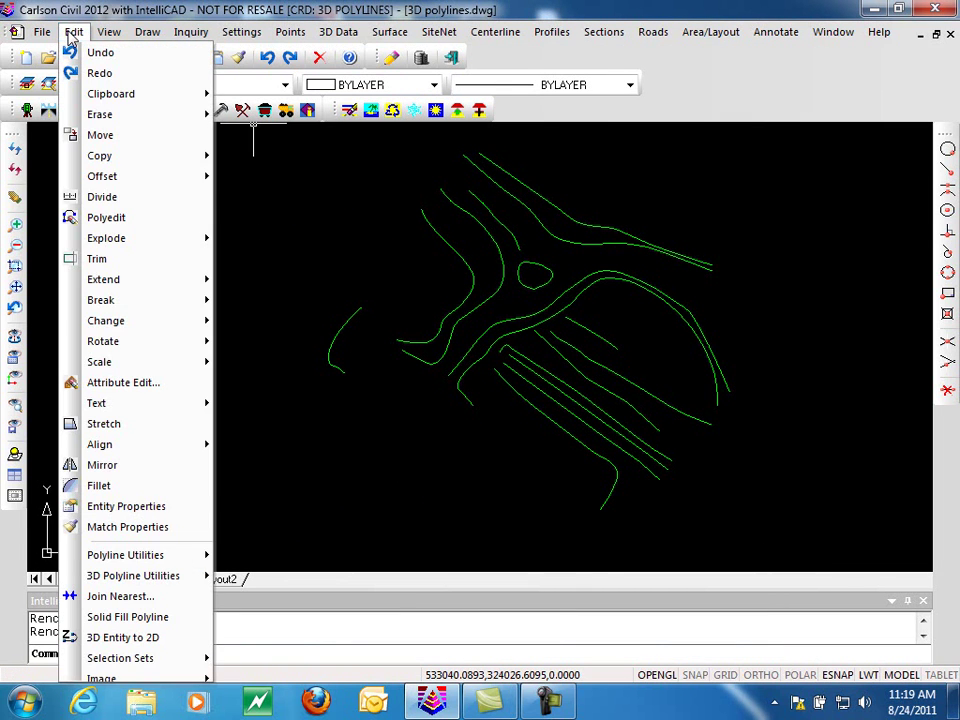
pyautogui.moveTo(130, 578)
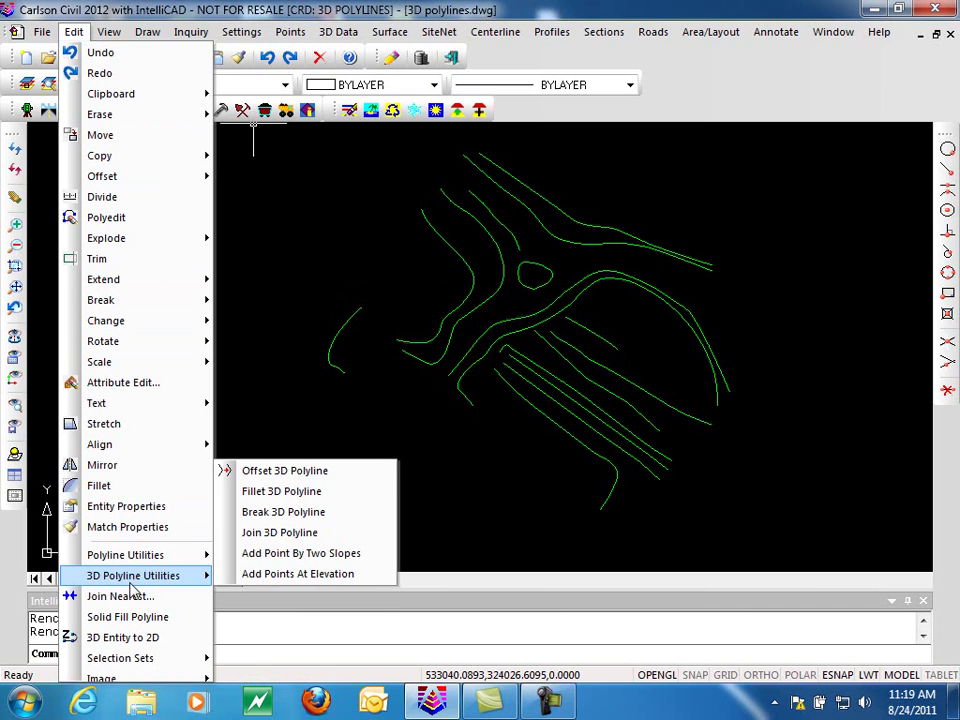
pyautogui.click(333, 478)
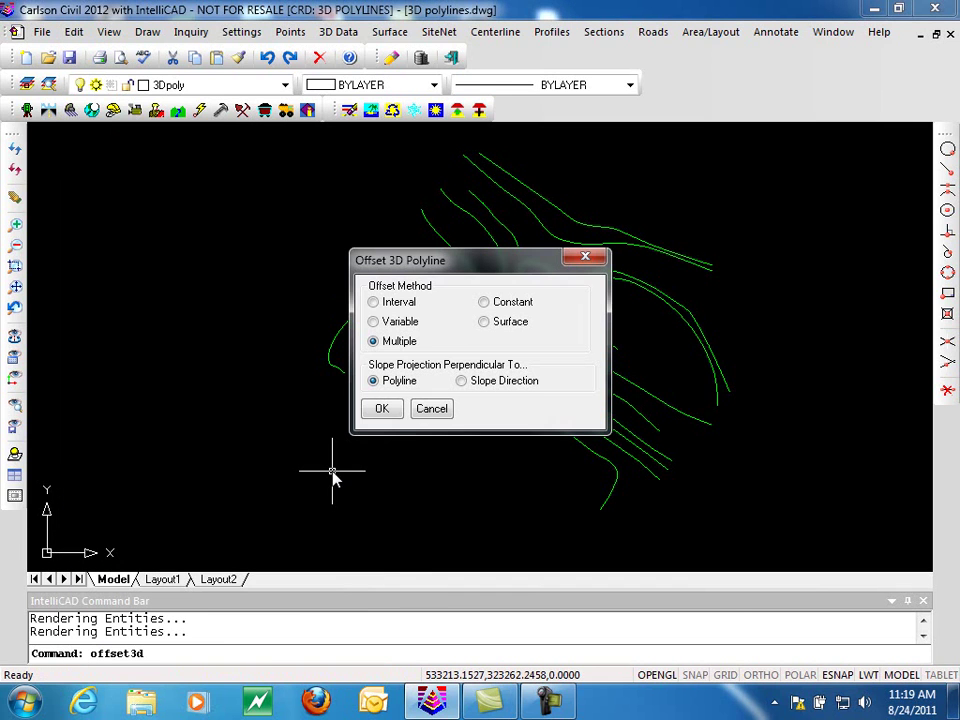
pyautogui.click(398, 308)
pyautogui.click(483, 306)
pyautogui.click(377, 327)
pyautogui.click(485, 324)
pyautogui.click(373, 342)
pyautogui.click(396, 303)
pyautogui.click(381, 410)
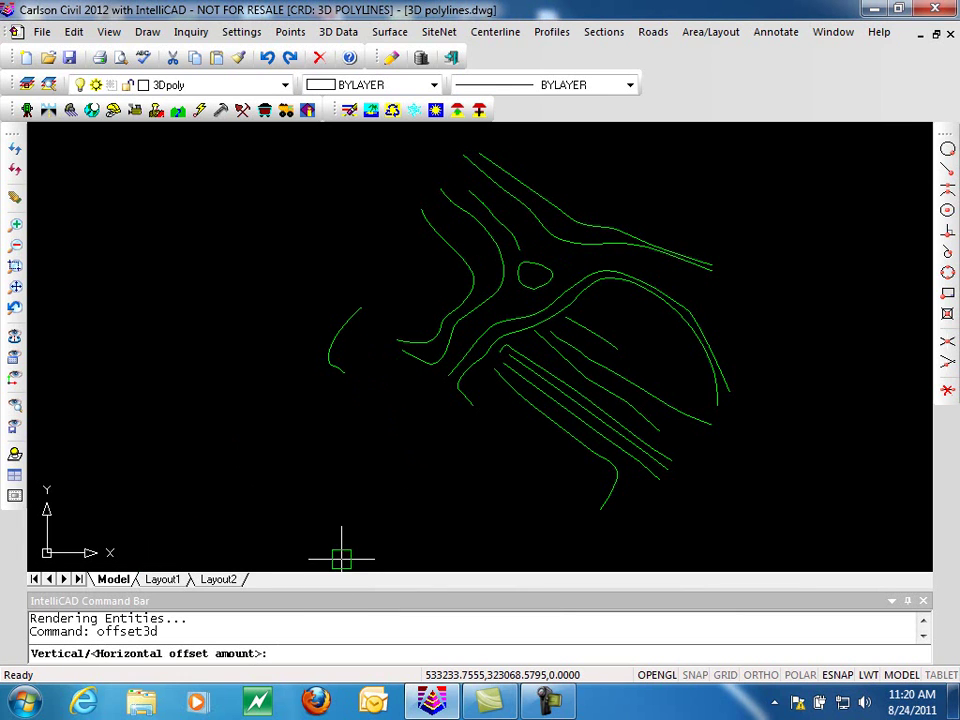
# Offset the isolated short curved polyline toward its inner side by 10 horizontally and 5 vertically, and end the command.
pyautogui.write('10')
pyautogui.press('Return')
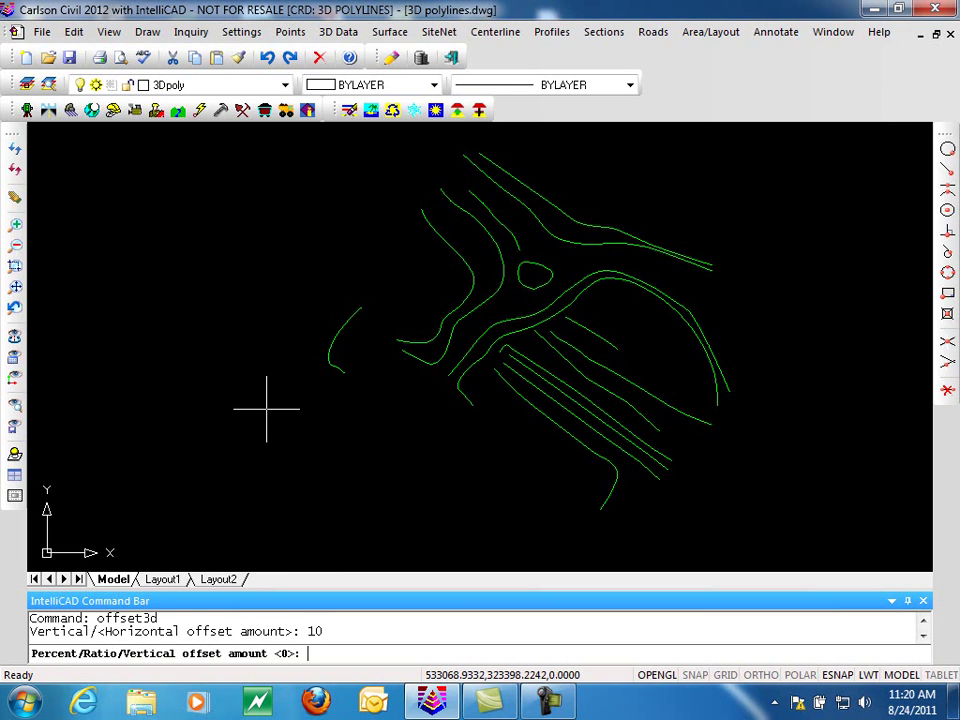
pyautogui.press('Return')
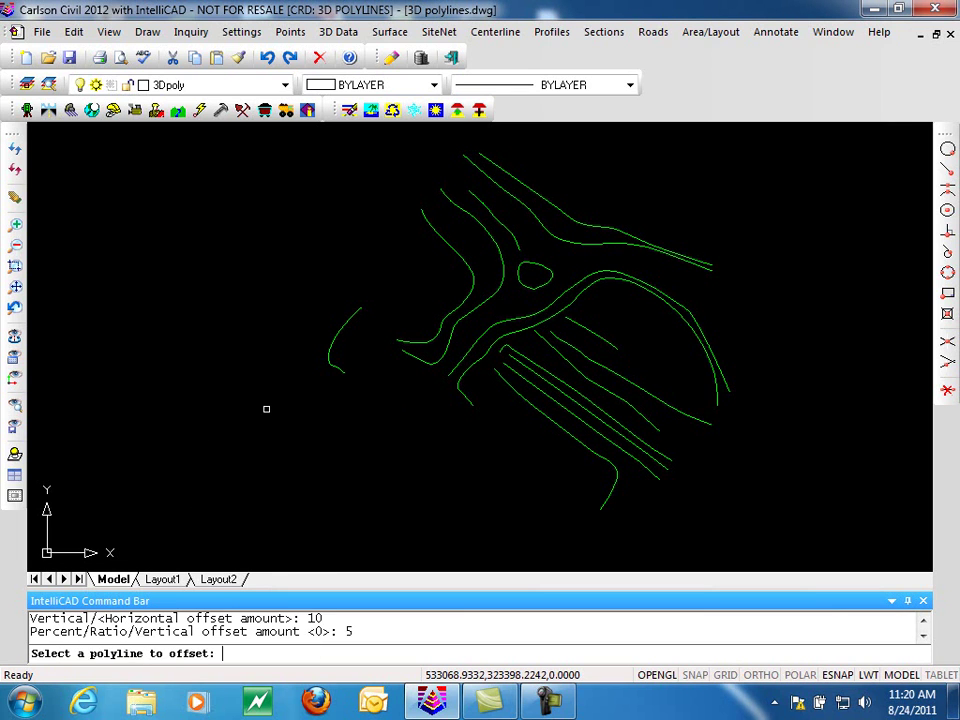
pyautogui.click(328, 343)
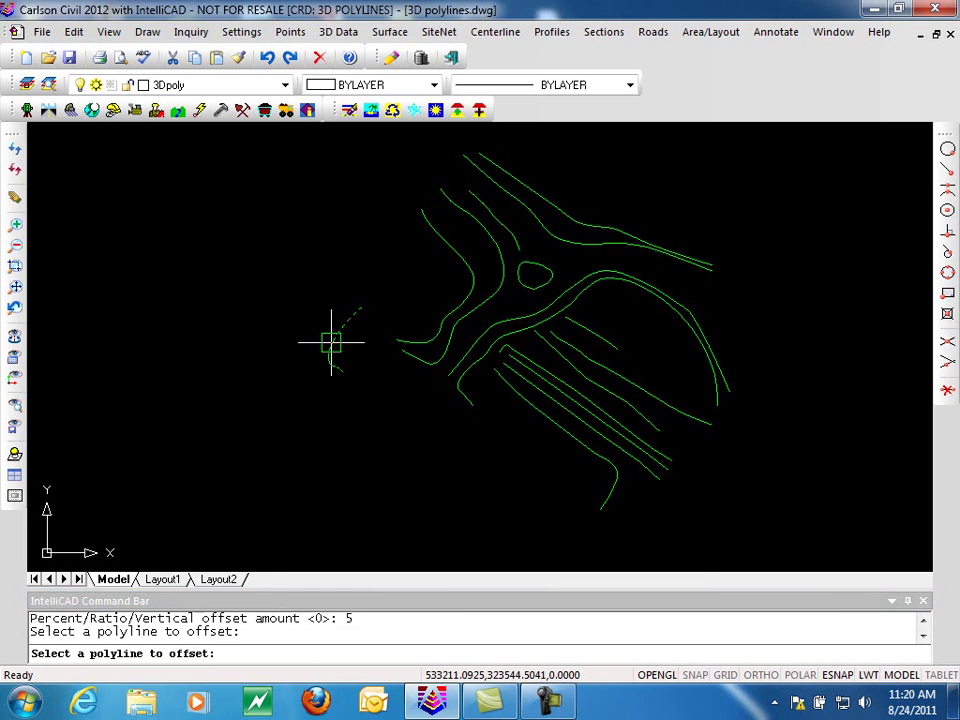
pyautogui.click(362, 350)
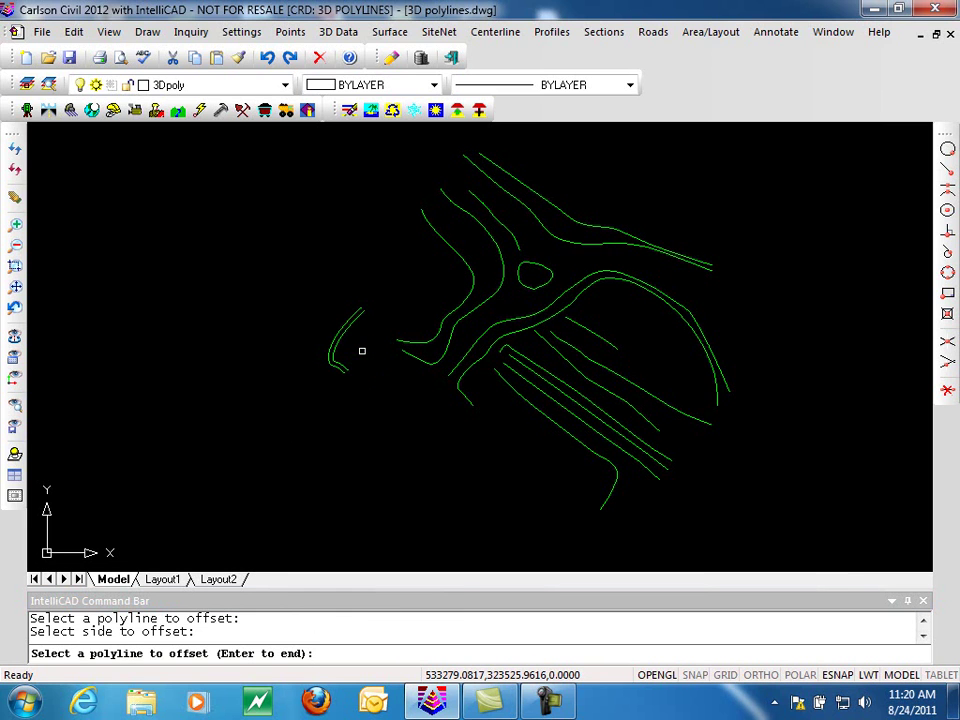
pyautogui.scroll(4, 347, 351)
pyautogui.scroll(3, 342, 354)
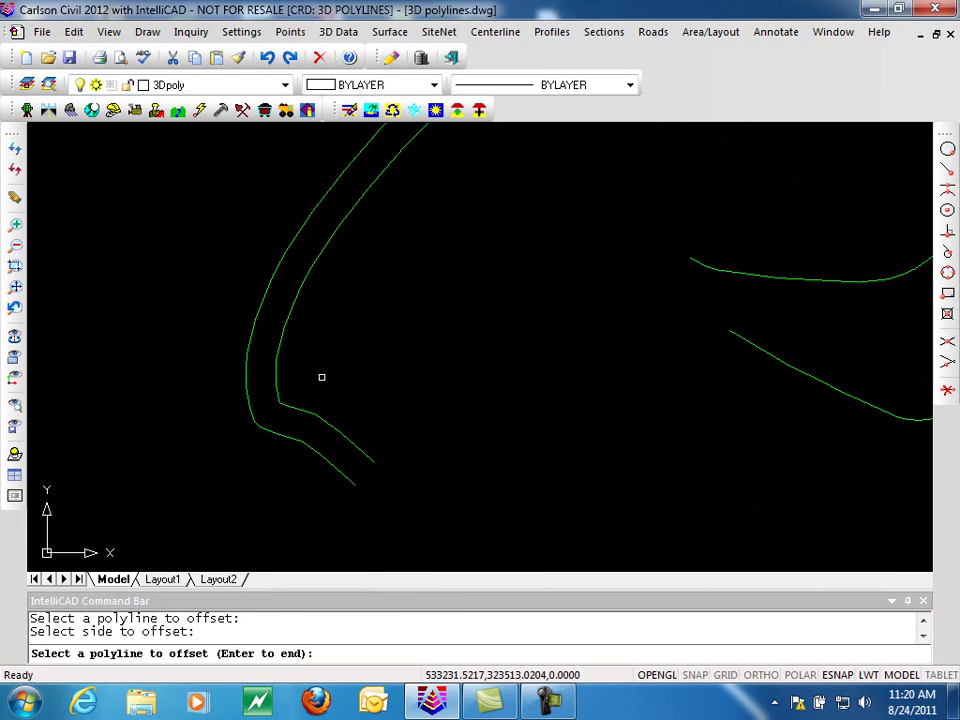
pyautogui.press('Return')
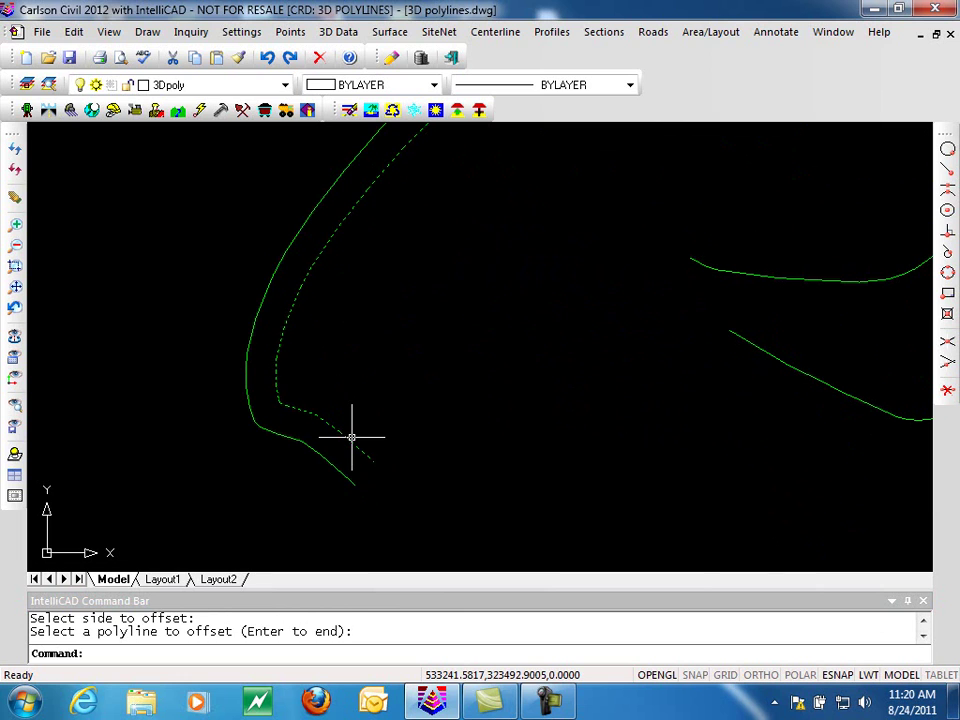
pyautogui.press('Return')
# Select the original short curve and its offset copy to compare their vertices, and clear the selection.
pyautogui.click(351, 438)
pyautogui.click(333, 465)
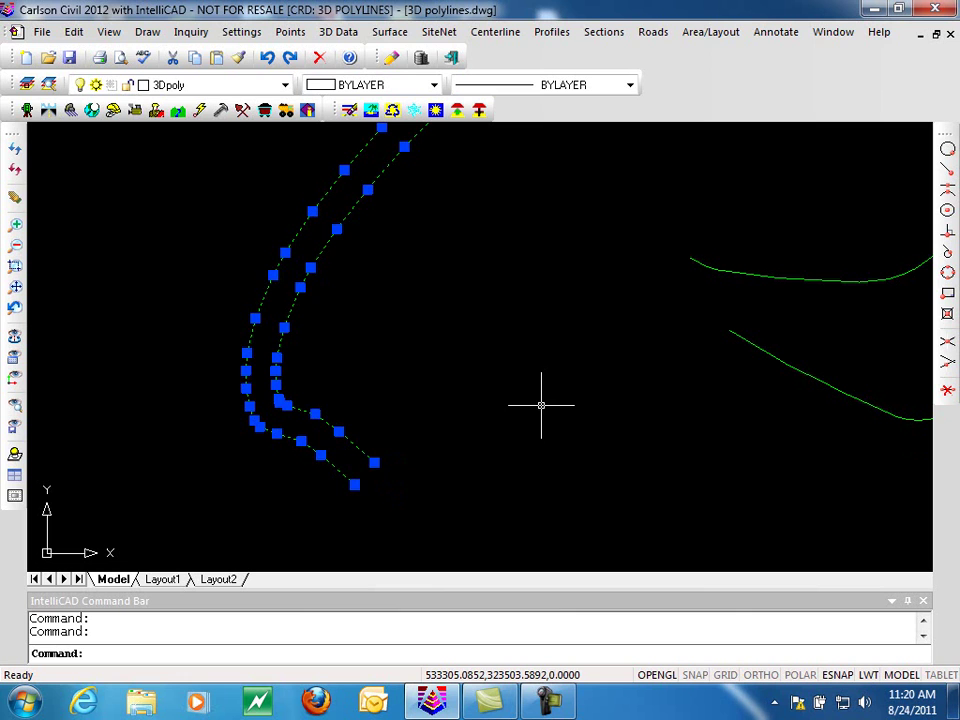
pyautogui.press('Escape')
pyautogui.press('Escape')
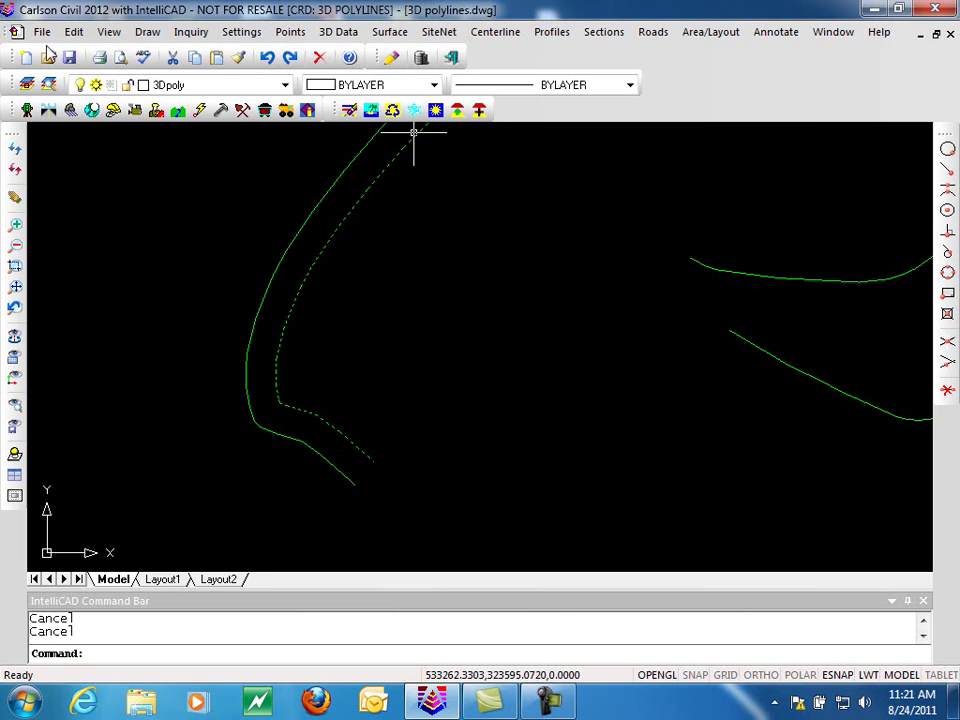
# Start Offset 3D Polyline again with the Multiple offset method.
pyautogui.click(108, 32)
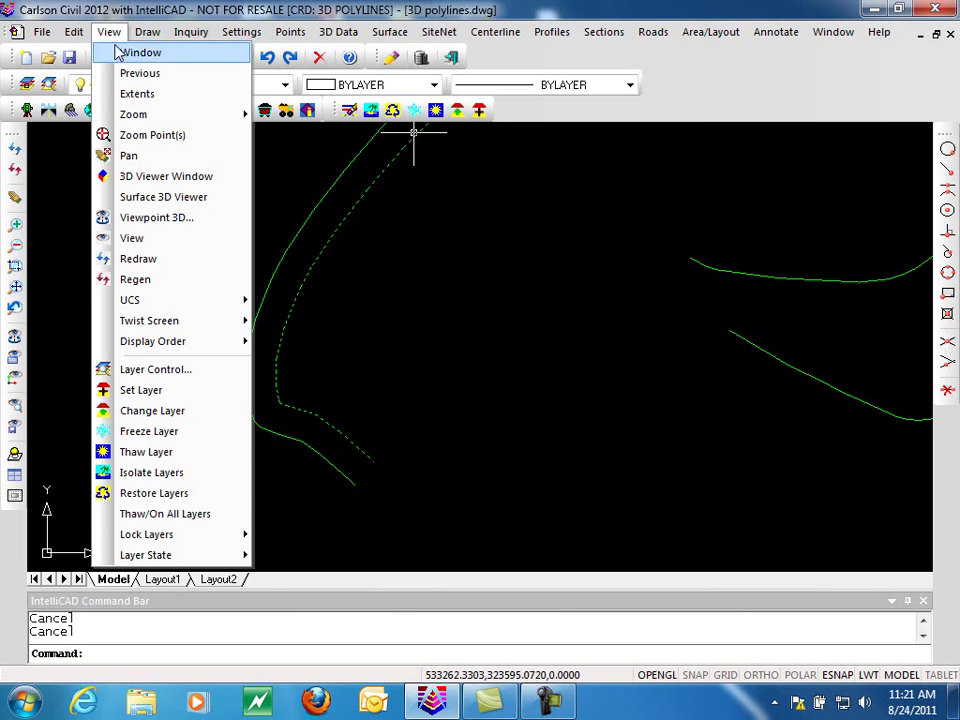
pyautogui.moveTo(74, 32)
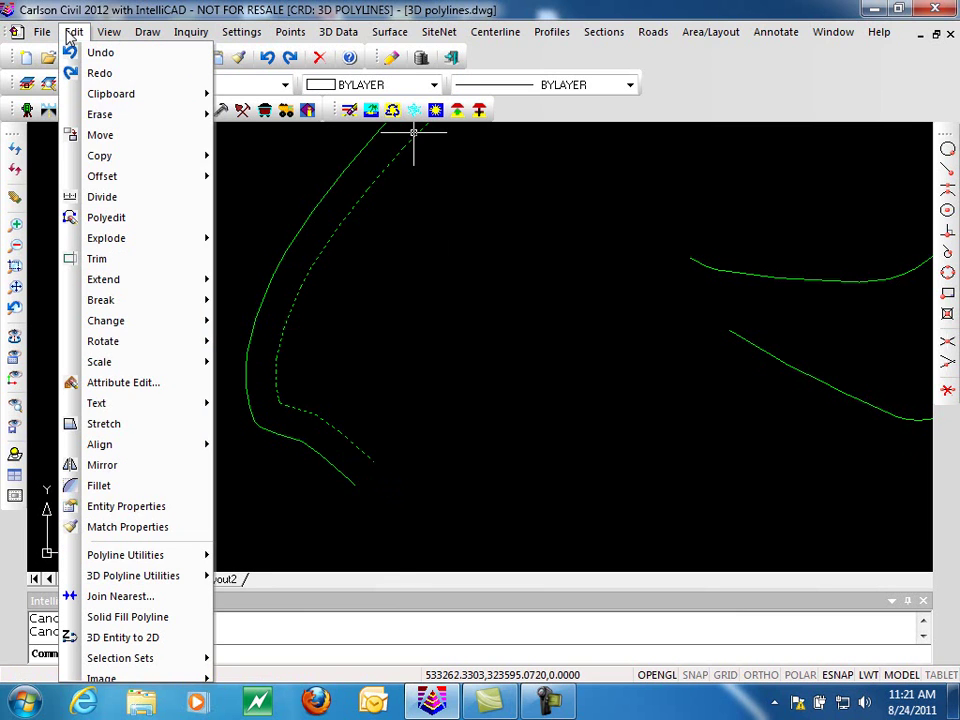
pyautogui.moveTo(120, 576)
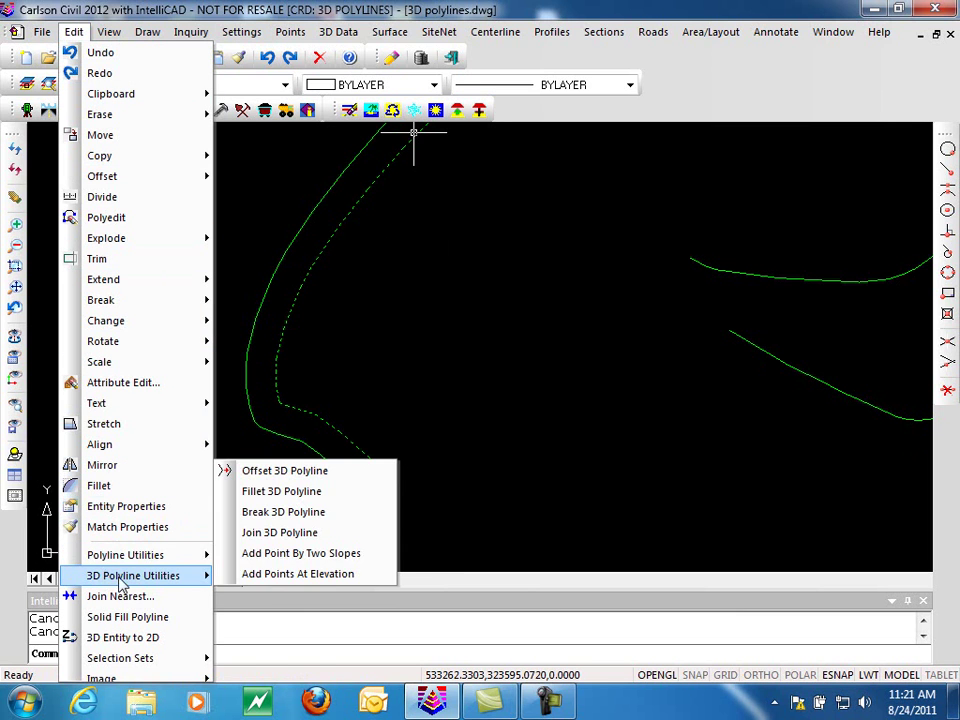
pyautogui.click(292, 470)
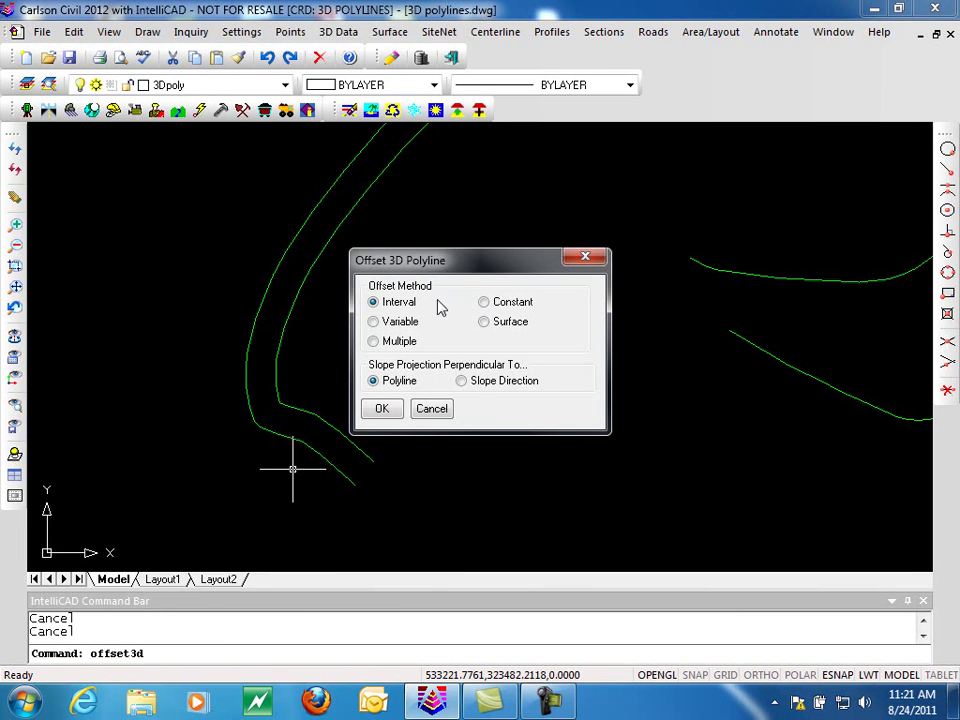
pyautogui.click(375, 342)
pyautogui.click(381, 409)
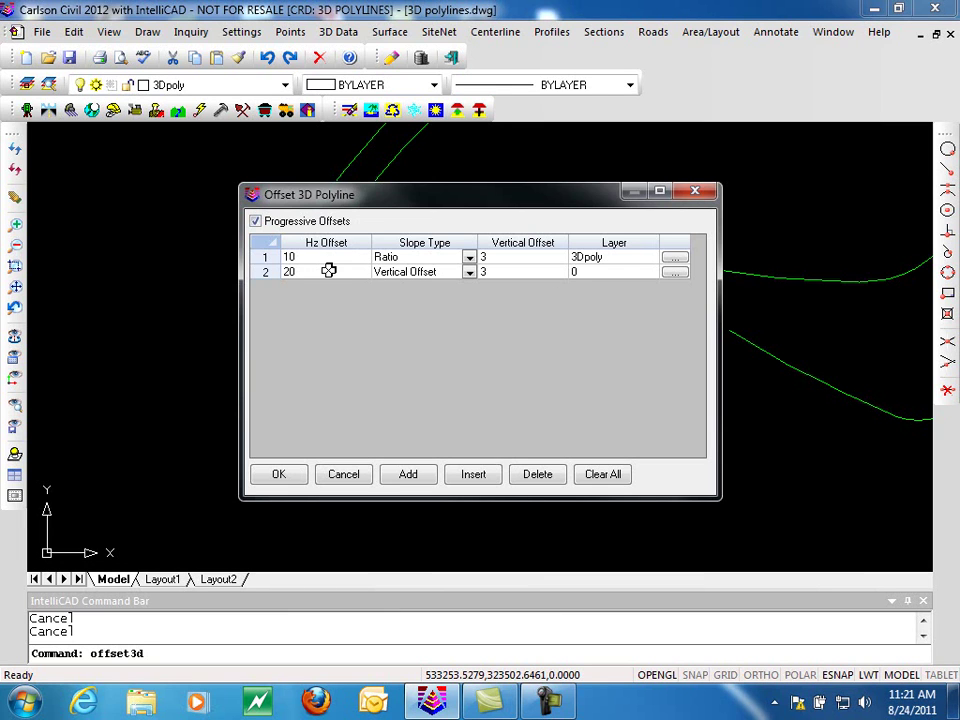
# Set the slope type of the first progressive offset row to Ratio and accept the table of 10 and 20 horizontal offsets.
pyautogui.click(469, 258)
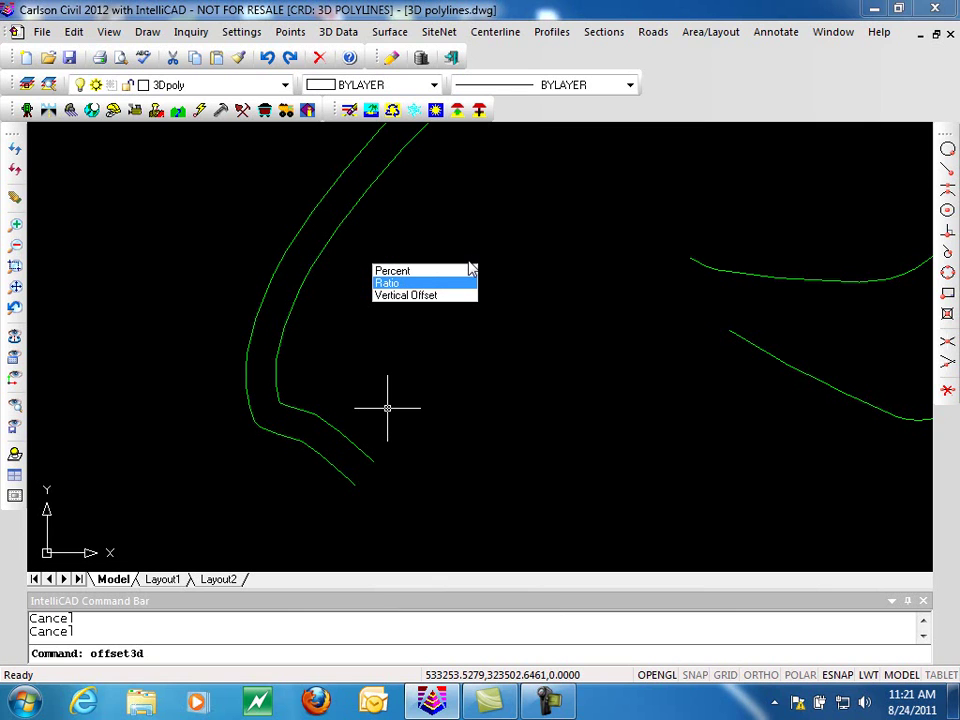
pyautogui.click(412, 286)
pyautogui.click(482, 17)
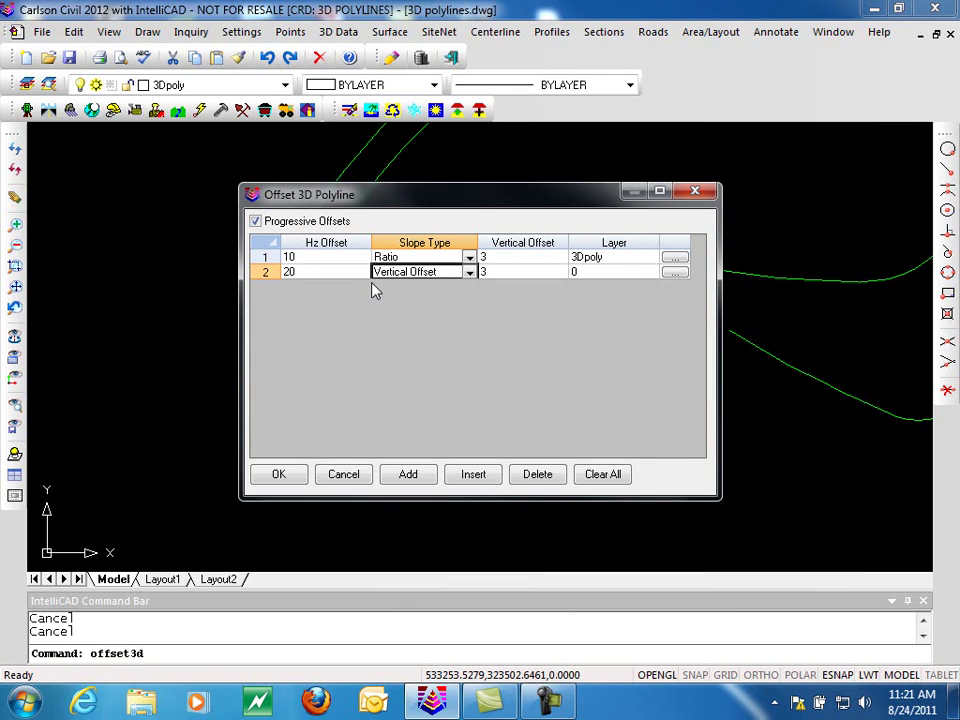
pyautogui.click(514, 256)
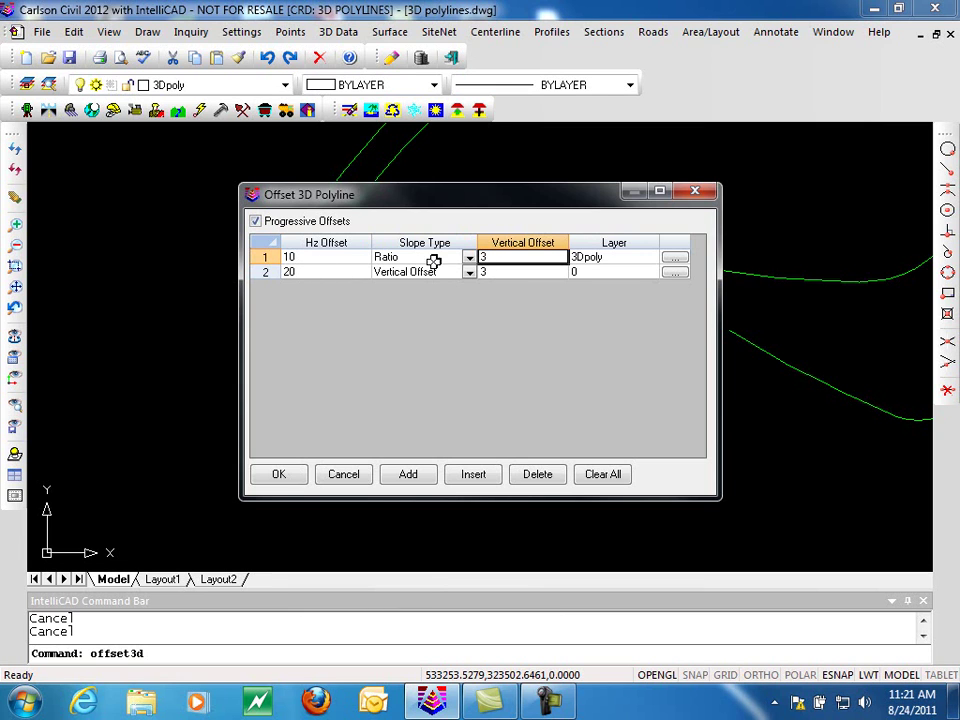
pyautogui.click(281, 476)
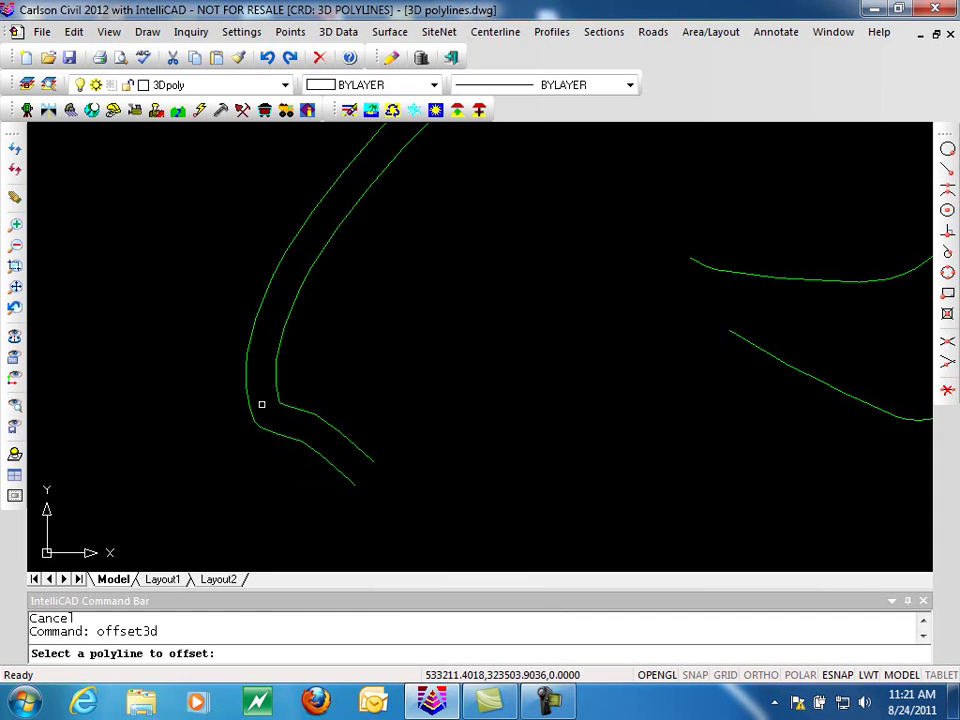
# Apply the multiple offsets to the inner of the two parallel curves, toward its inner side, and end the command.
pyautogui.click(275, 356)
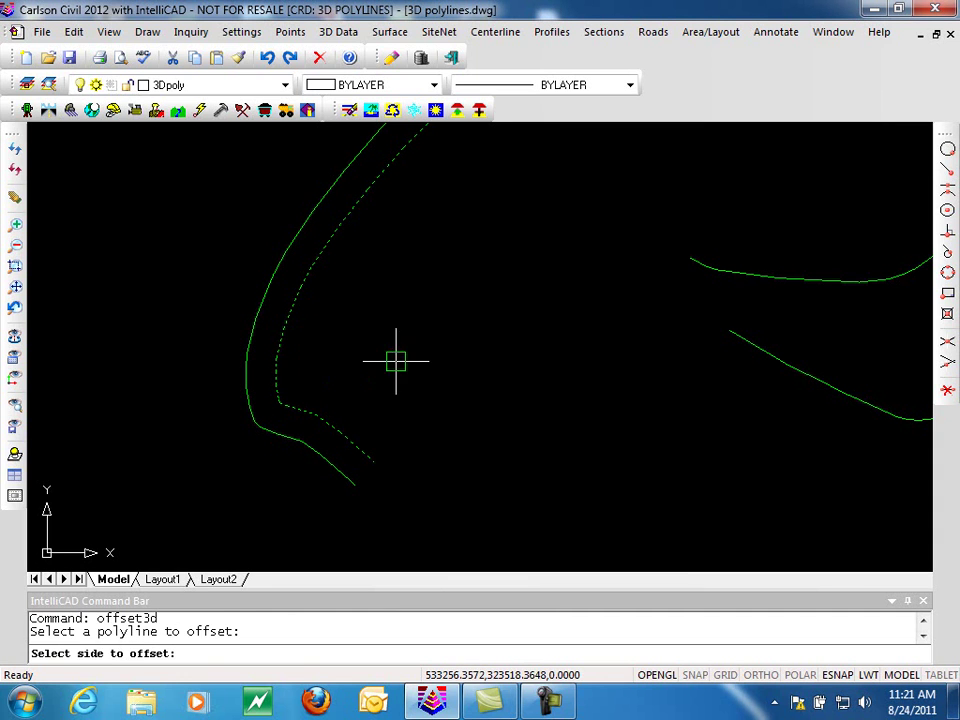
pyautogui.click(482, 344)
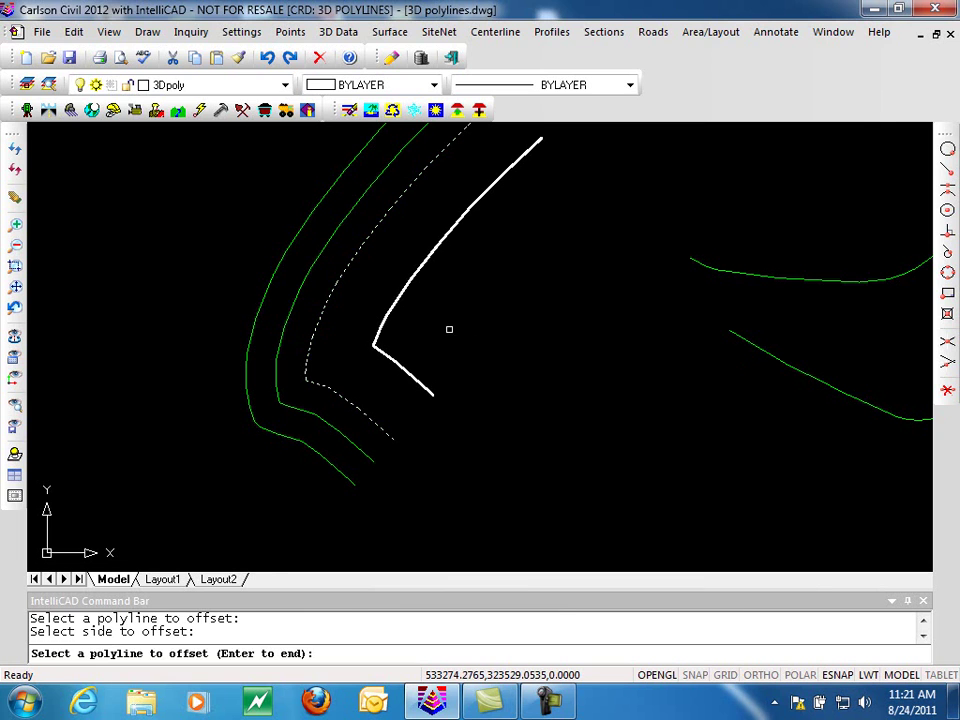
pyautogui.press('Return')
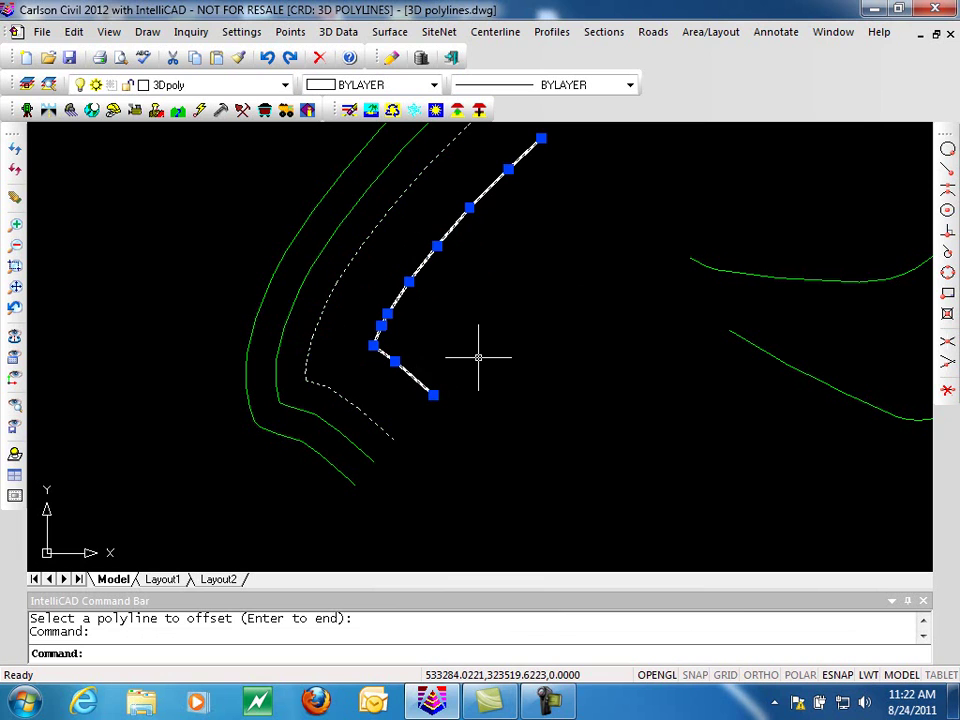
# Examine the vertices of the two new offset polylines by selecting them, and clear the selection.
pyautogui.press('Escape')
pyautogui.press('Escape')
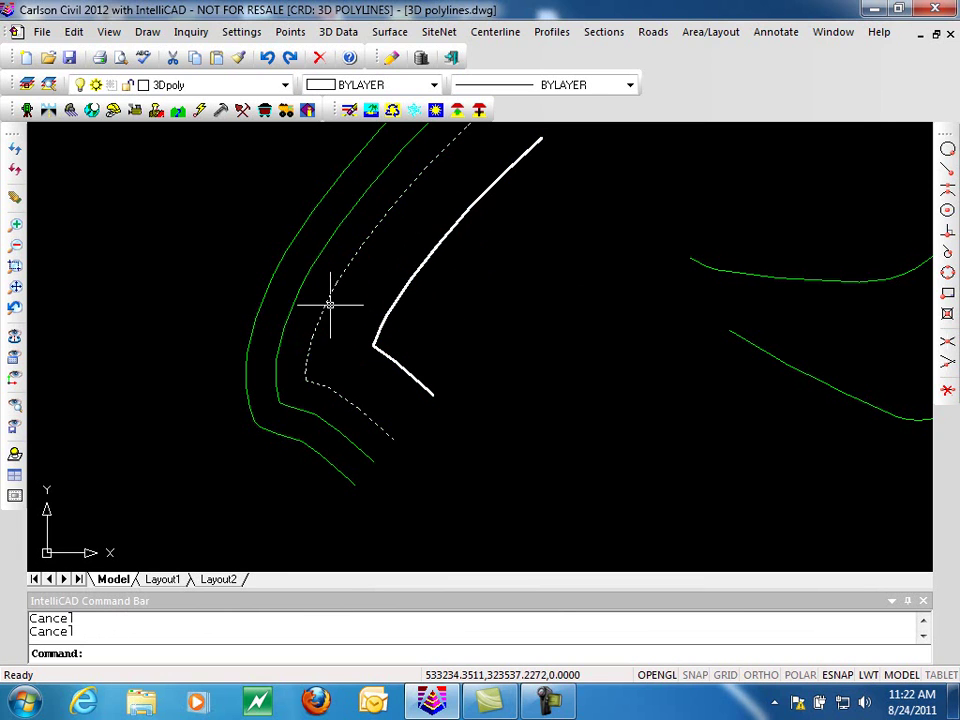
pyautogui.click(325, 302)
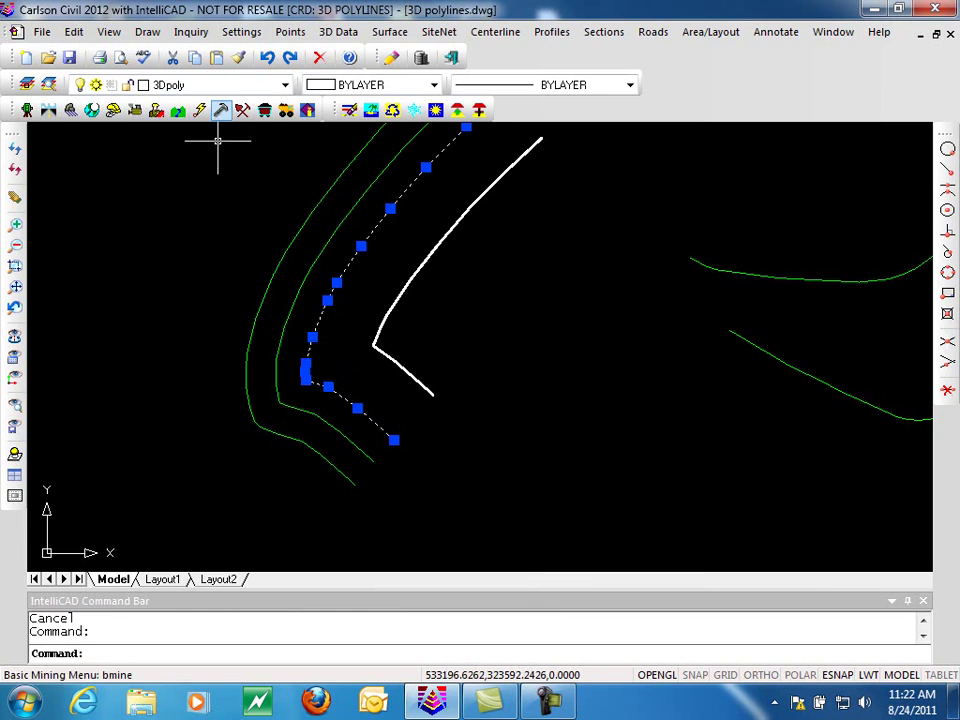
pyautogui.write("'")
pyautogui.press('Escape')
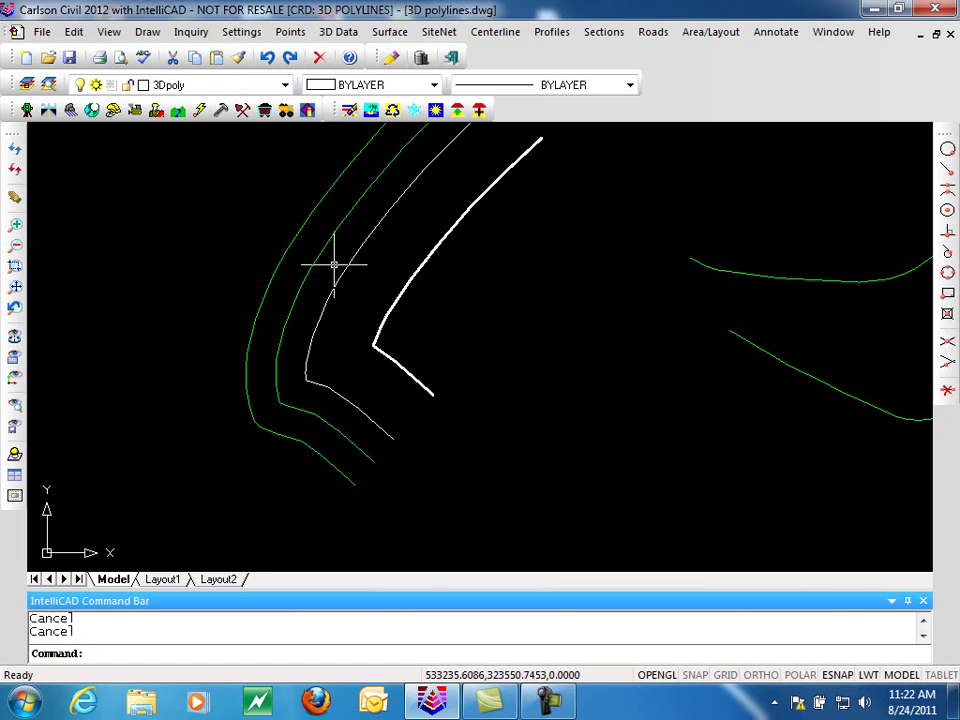
# Compare the vertices of the thin and thick white offset polylines, and clear the selection.
pyautogui.click(365, 236)
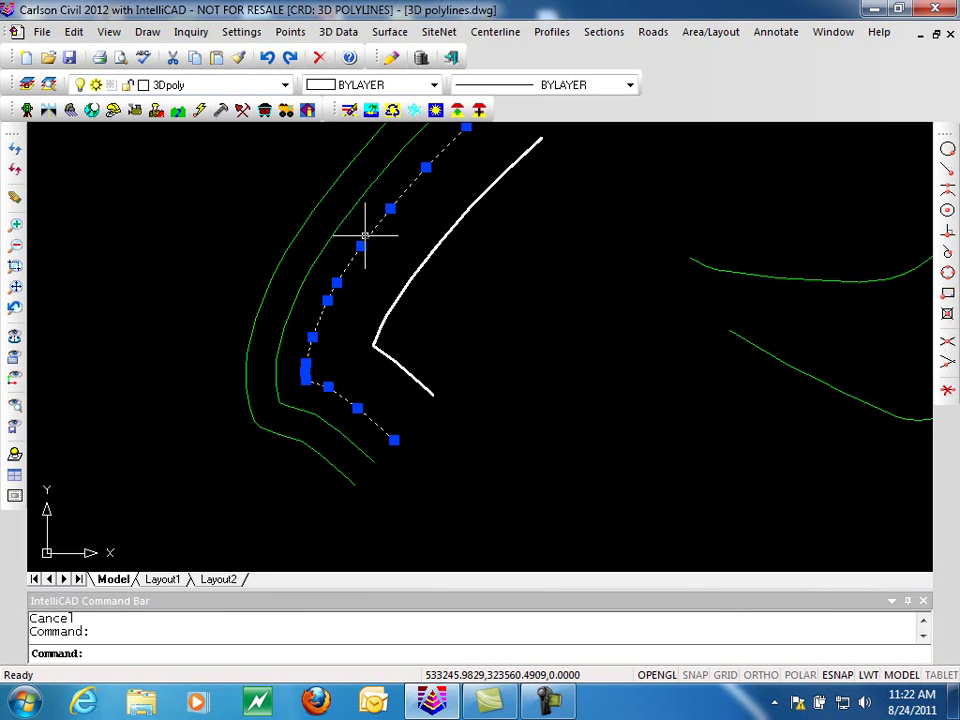
pyautogui.click(426, 251)
pyautogui.click(428, 259)
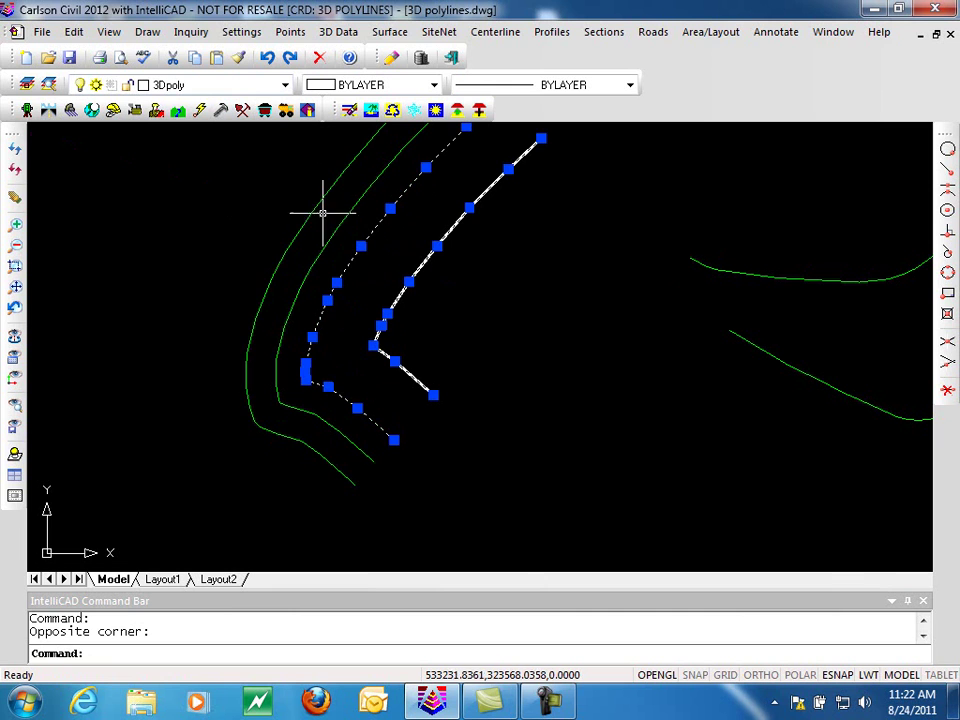
pyautogui.press('Escape')
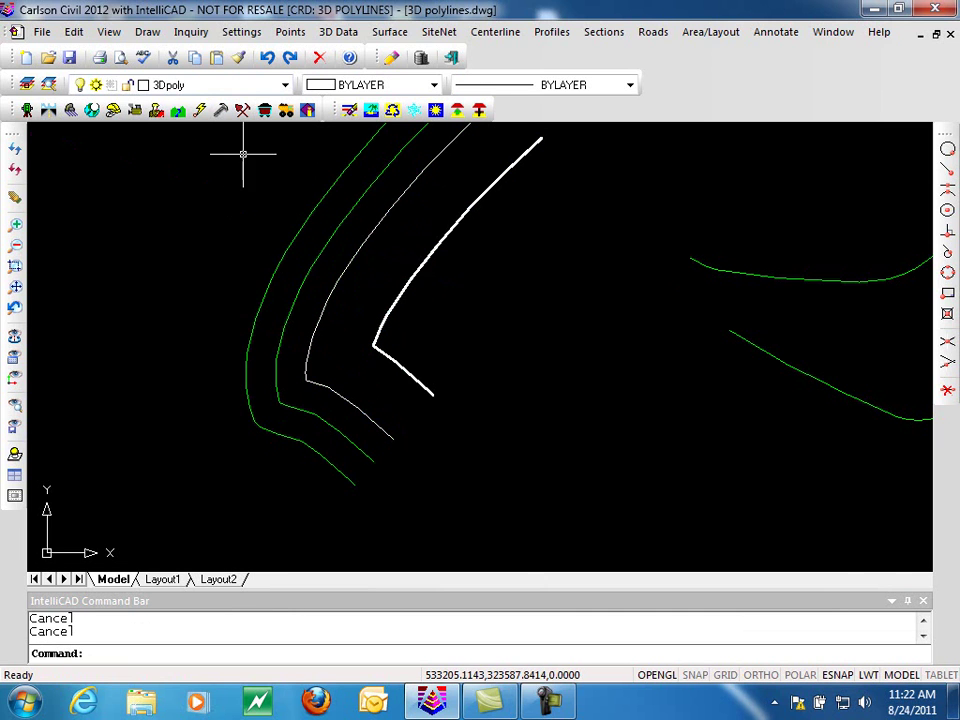
pyautogui.scroll(-3, 186, 362)
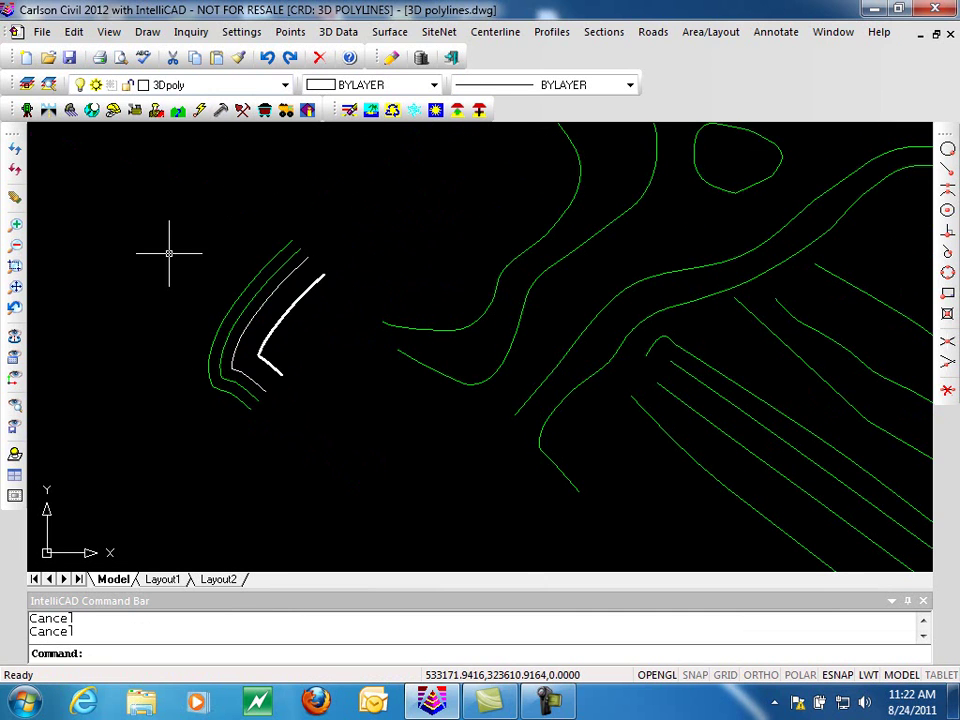
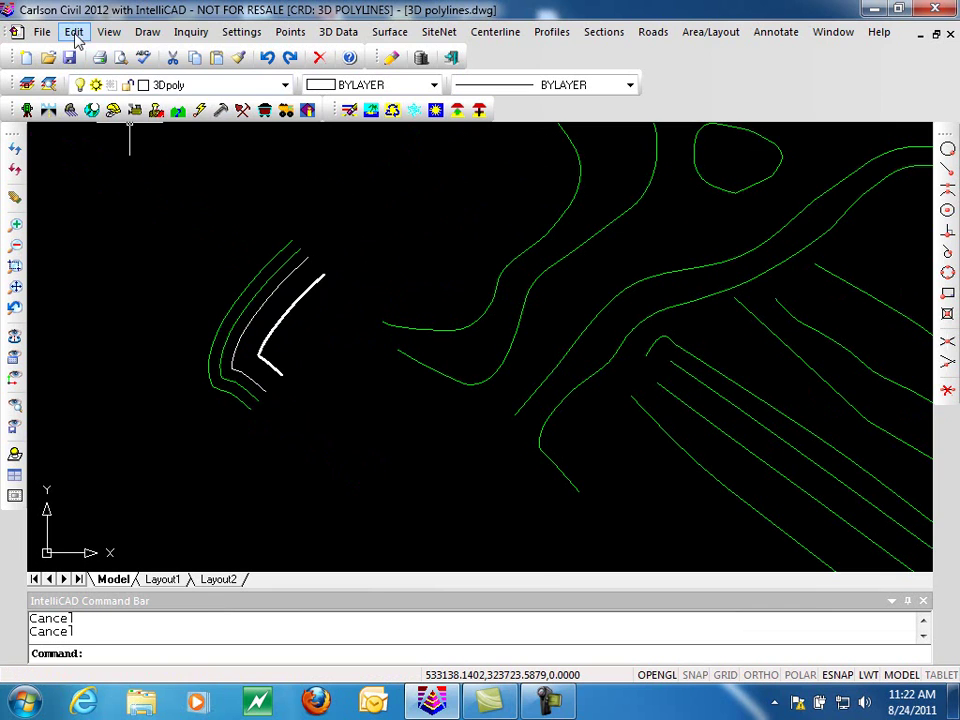
pyautogui.moveTo(180, 576)
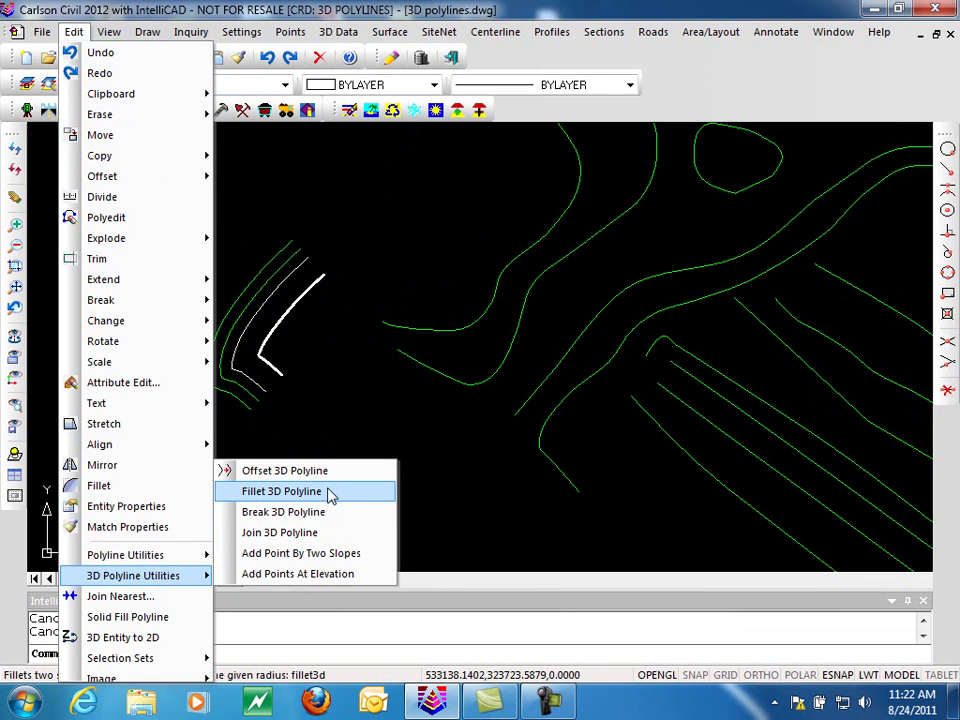
pyautogui.click(438, 510)
# Draw a two-segment 3D polyline from the short green line's lower end to two points on the inner large curve, forming a sharp corner.
pyautogui.scroll(-3, 403, 510)
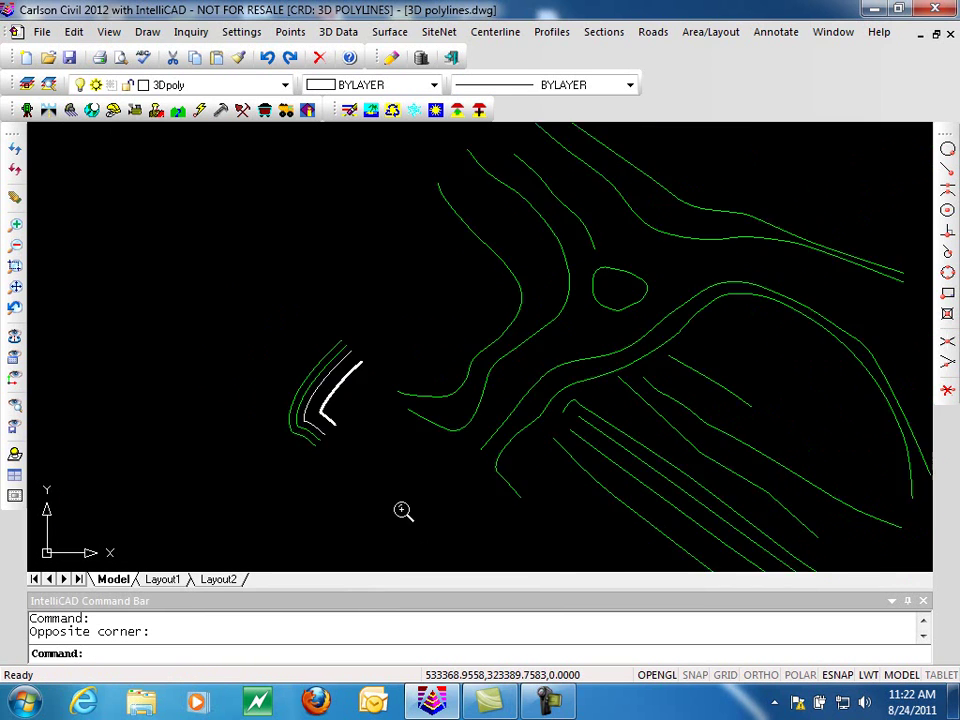
pyautogui.scroll(5, 634, 426)
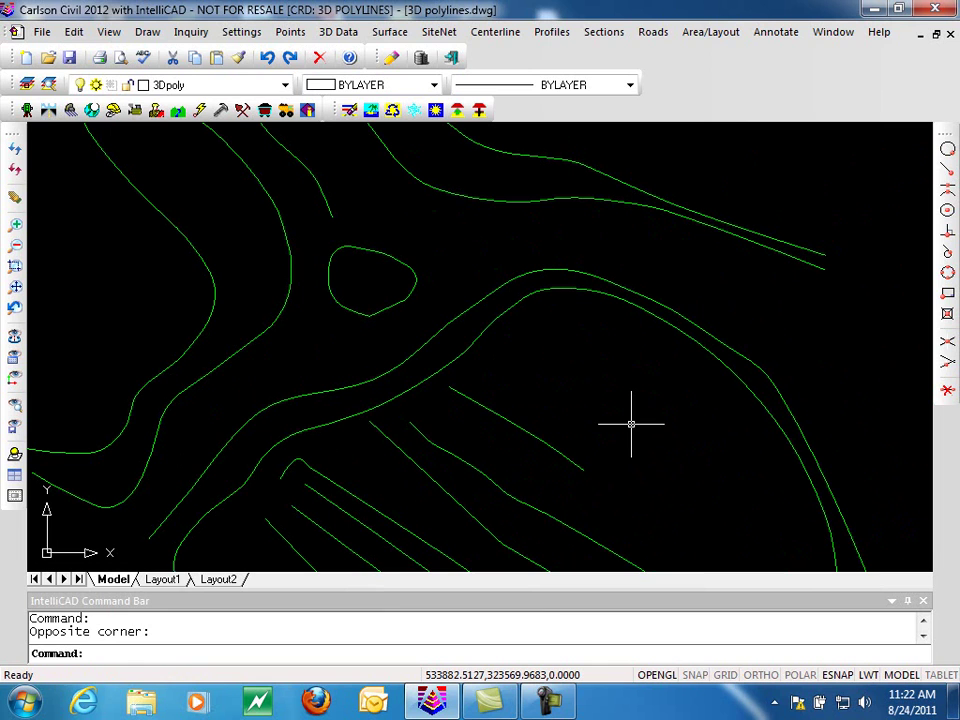
pyautogui.write('3')
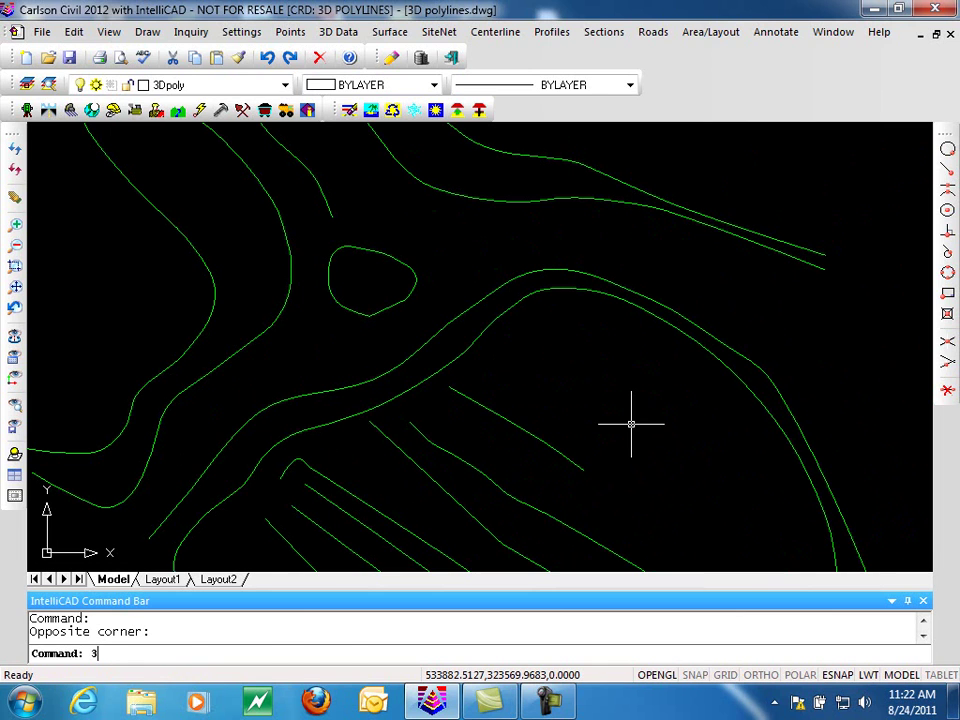
pyautogui.write('p')
pyautogui.press('Return')
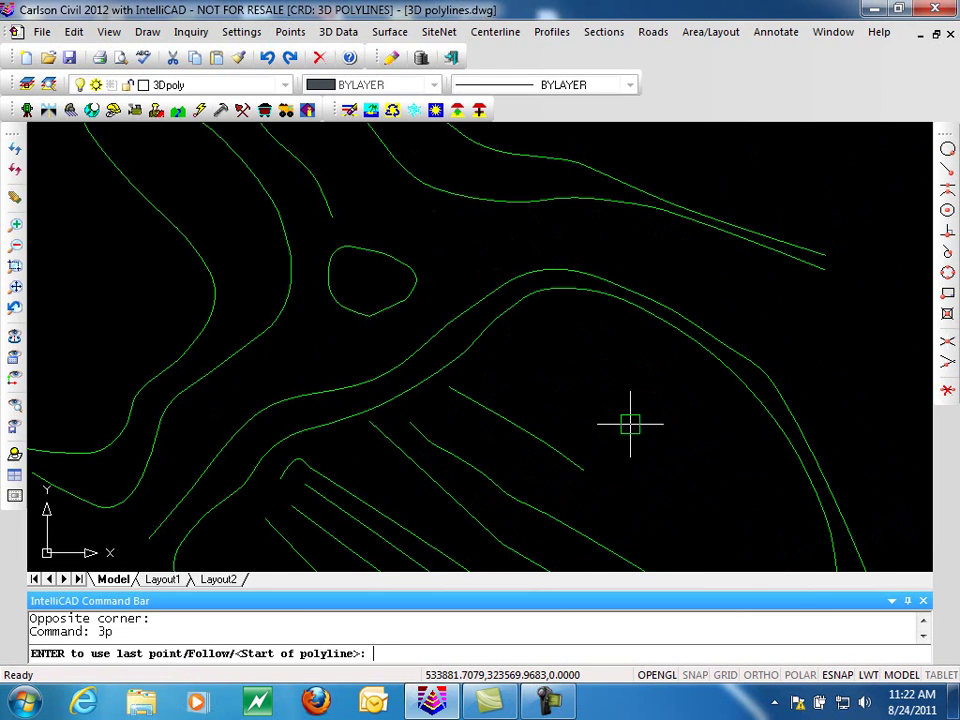
pyautogui.click(583, 468)
pyautogui.click(498, 319)
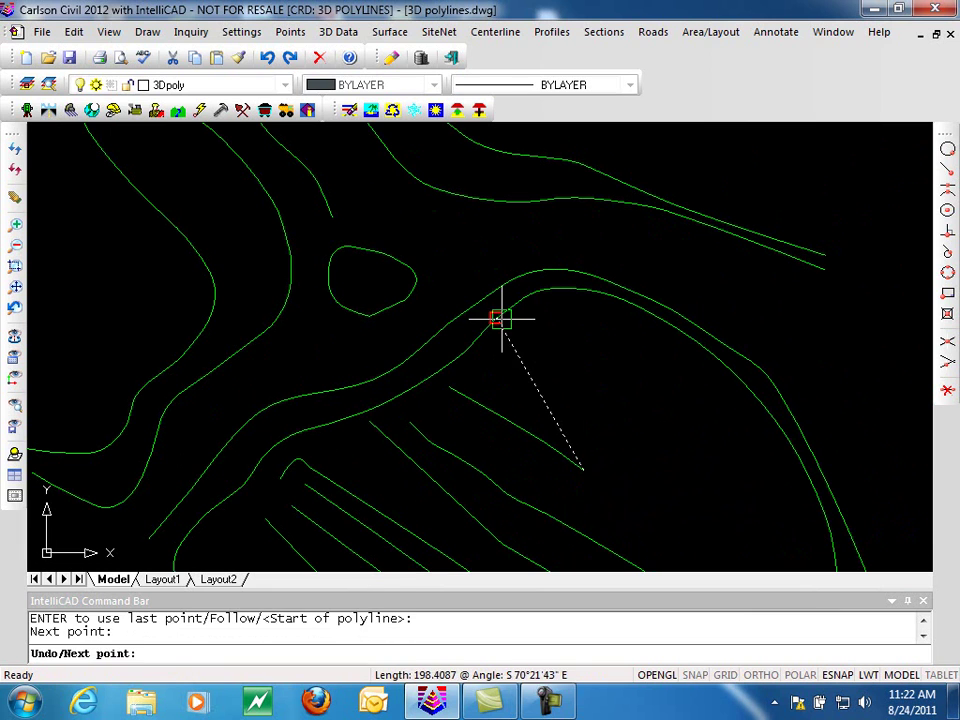
pyautogui.click(688, 341)
pyautogui.press('Return')
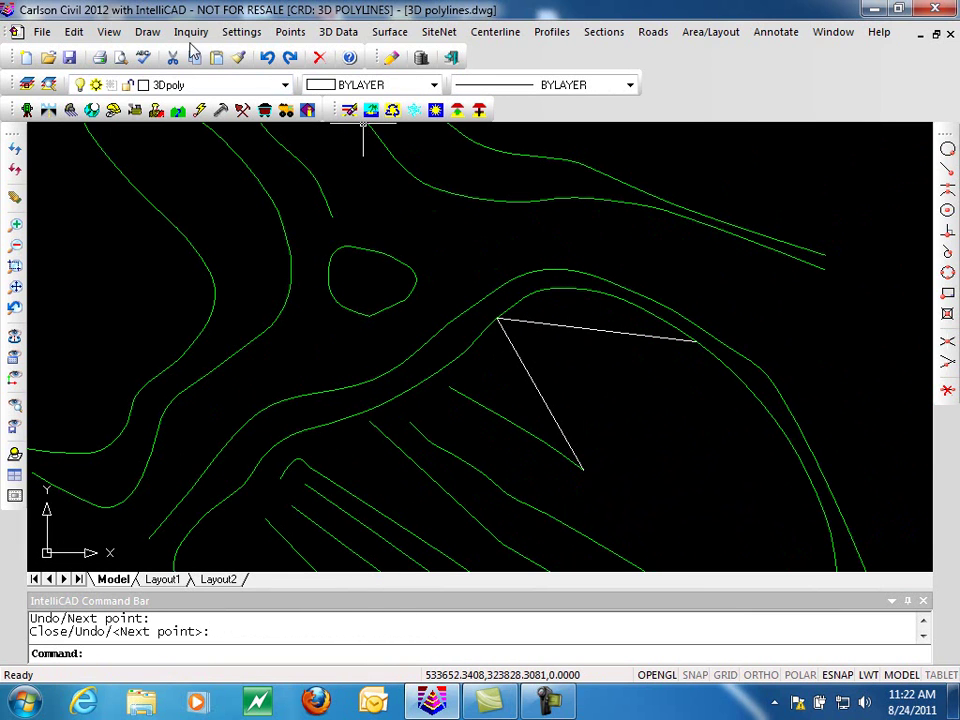
# Fillet the sharp corner of the white 3D polyline with the Corner option and a radius of 10, and inspect its vertices.
pyautogui.click(72, 33)
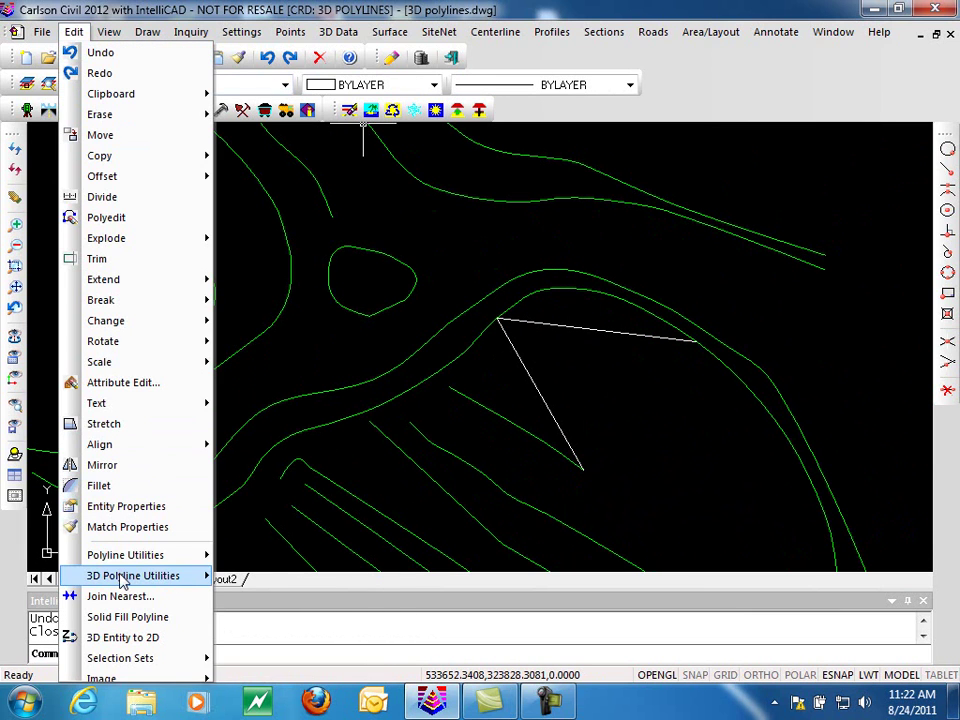
pyautogui.moveTo(120, 578)
pyautogui.click(330, 493)
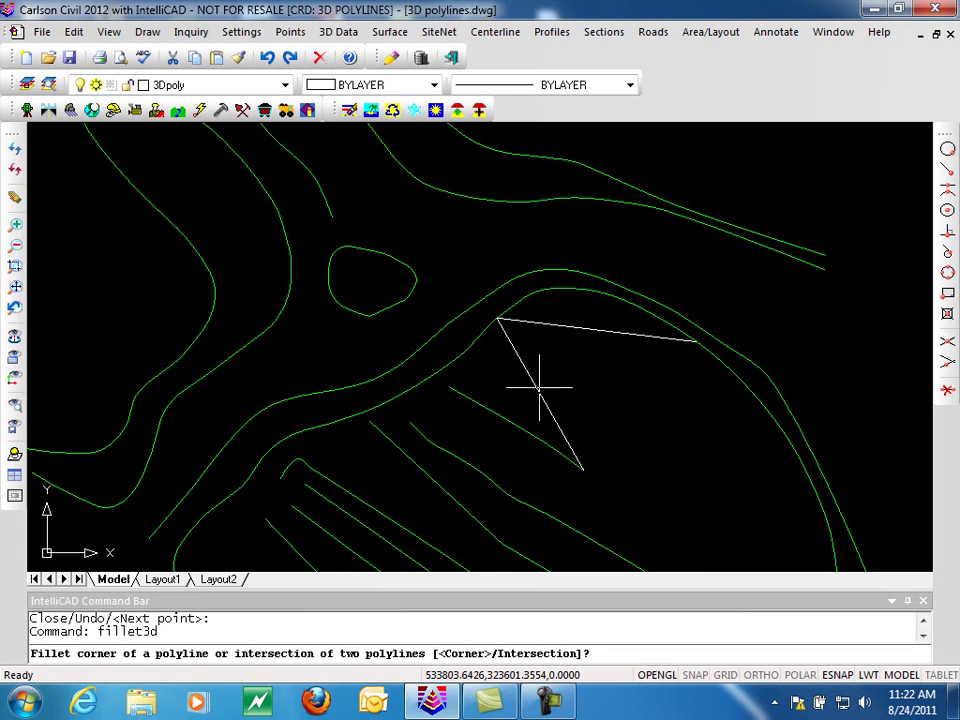
pyautogui.press('Return')
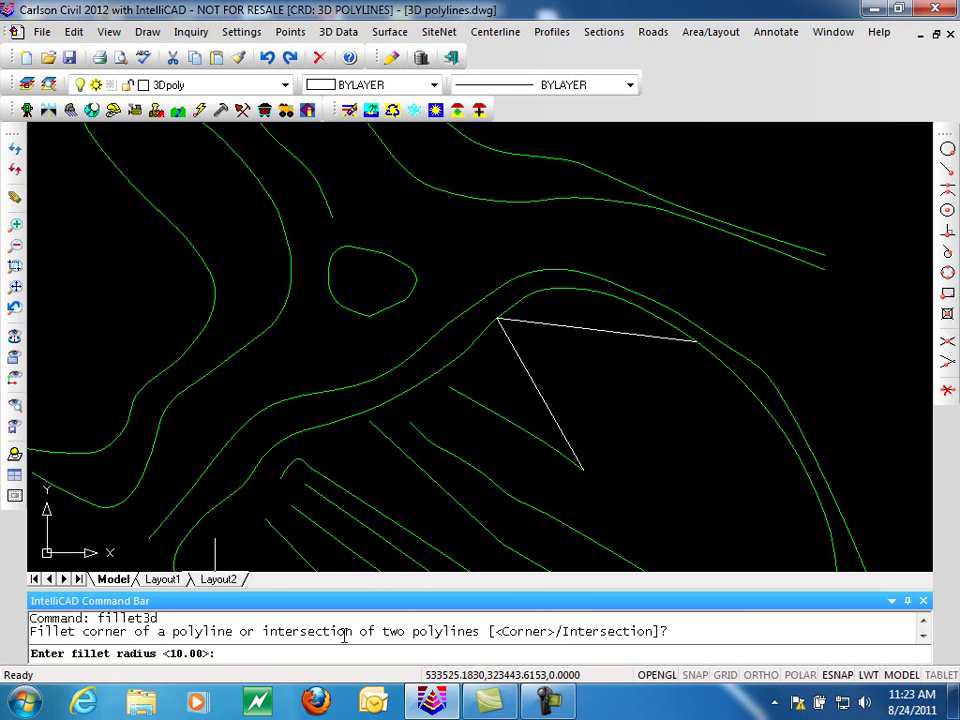
pyautogui.press('Return')
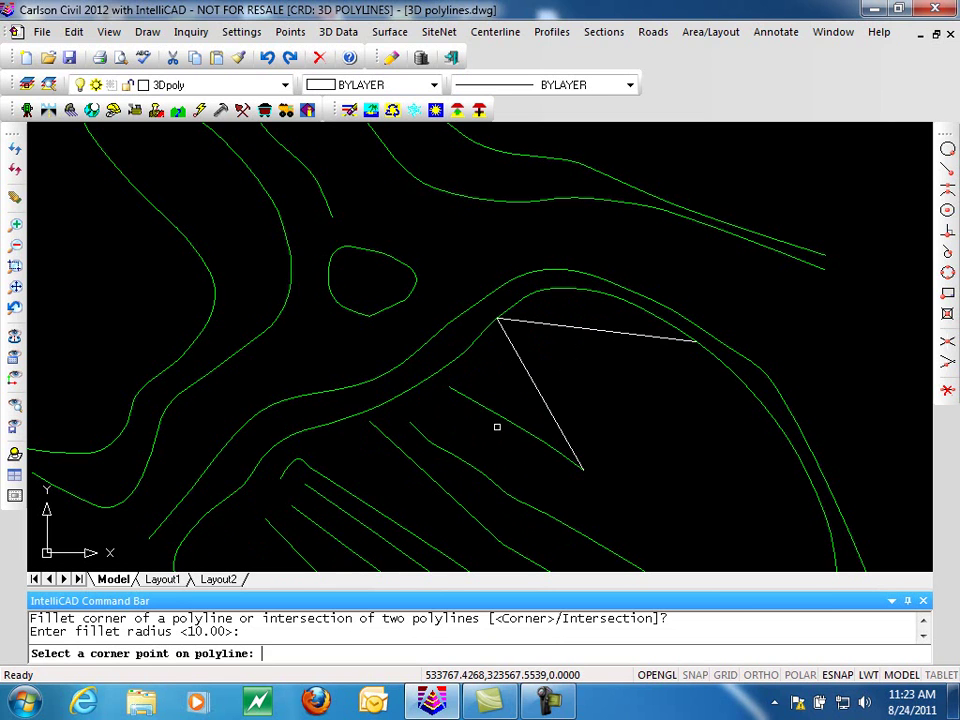
pyautogui.click(521, 358)
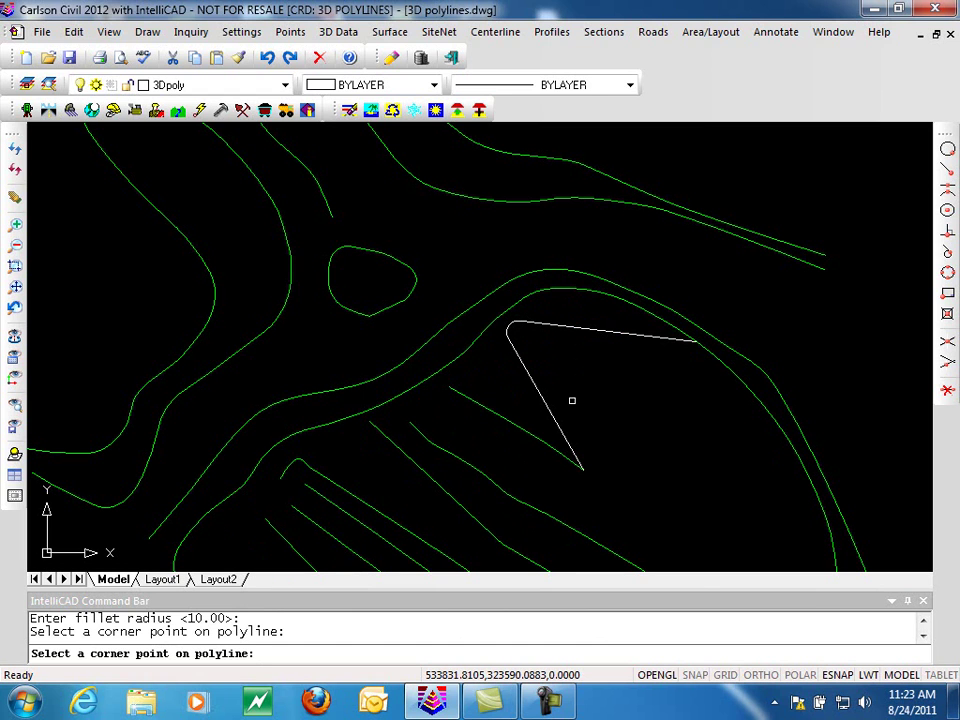
pyautogui.press('Return')
pyautogui.click(536, 386)
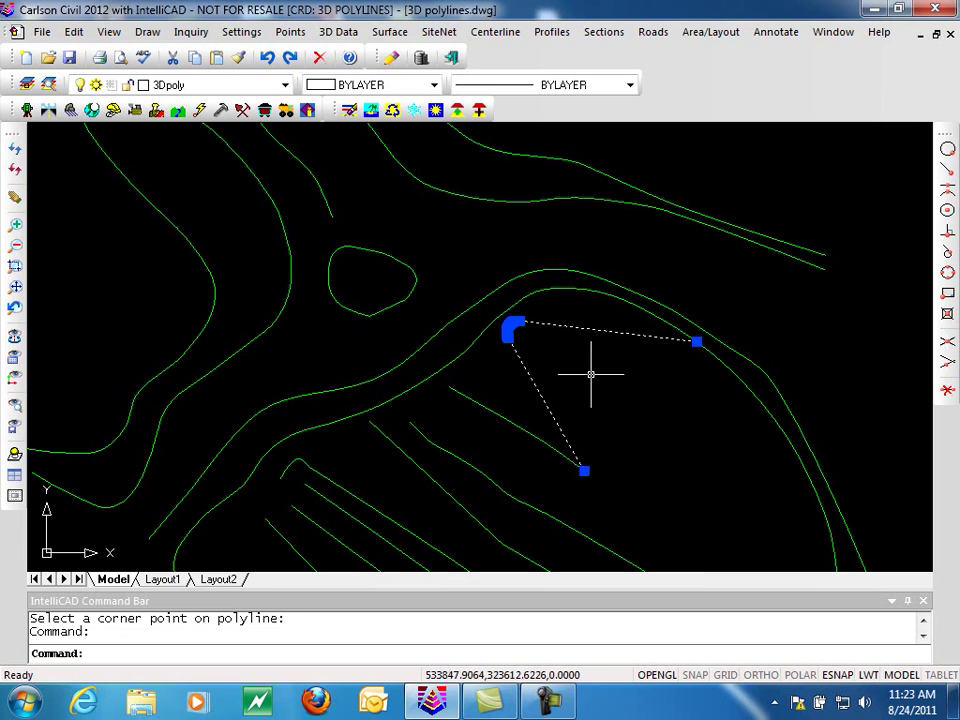
pyautogui.press('Escape')
pyautogui.press('Escape')
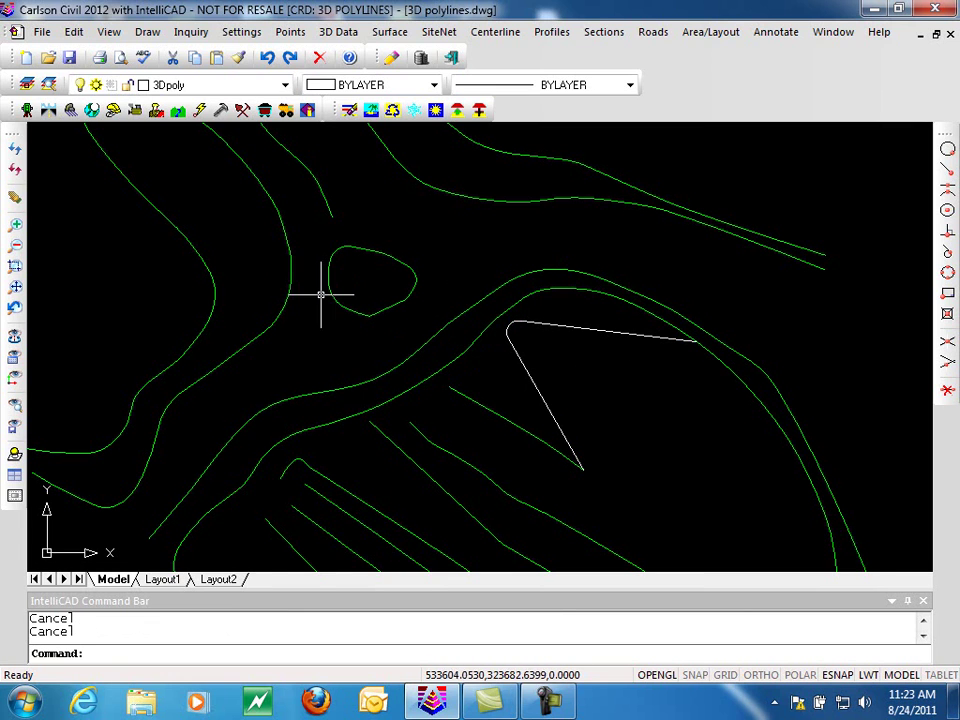
# Start Break 3D Polyline on the filleted polyline and set the first break point at the fillet arc's upper endpoint.
pyautogui.click(76, 33)
pyautogui.moveTo(97, 576)
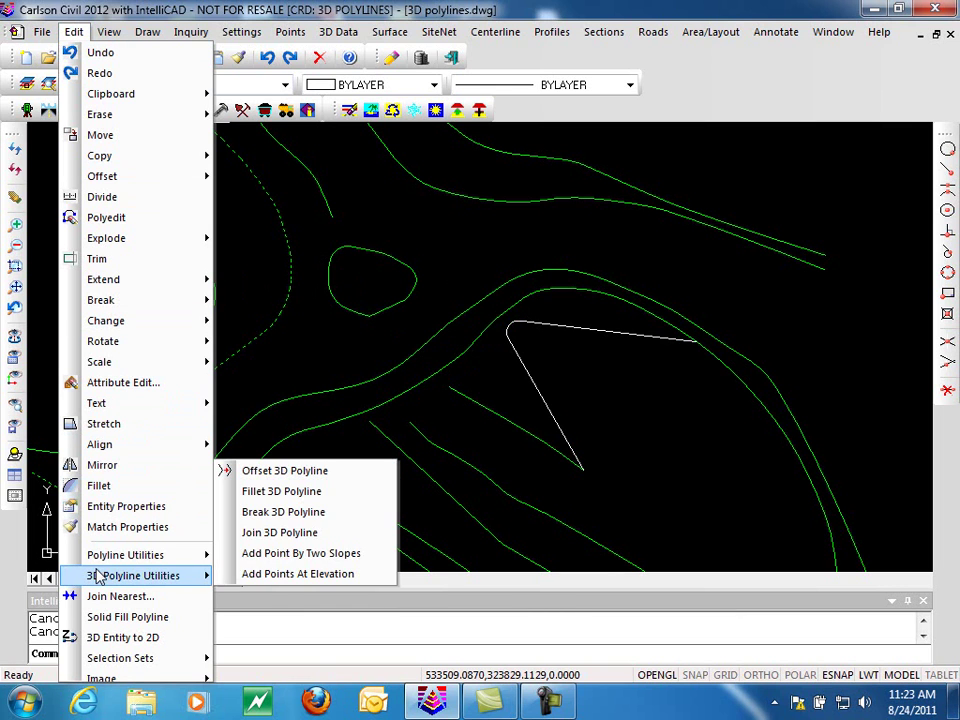
pyautogui.click(300, 512)
pyautogui.click(544, 396)
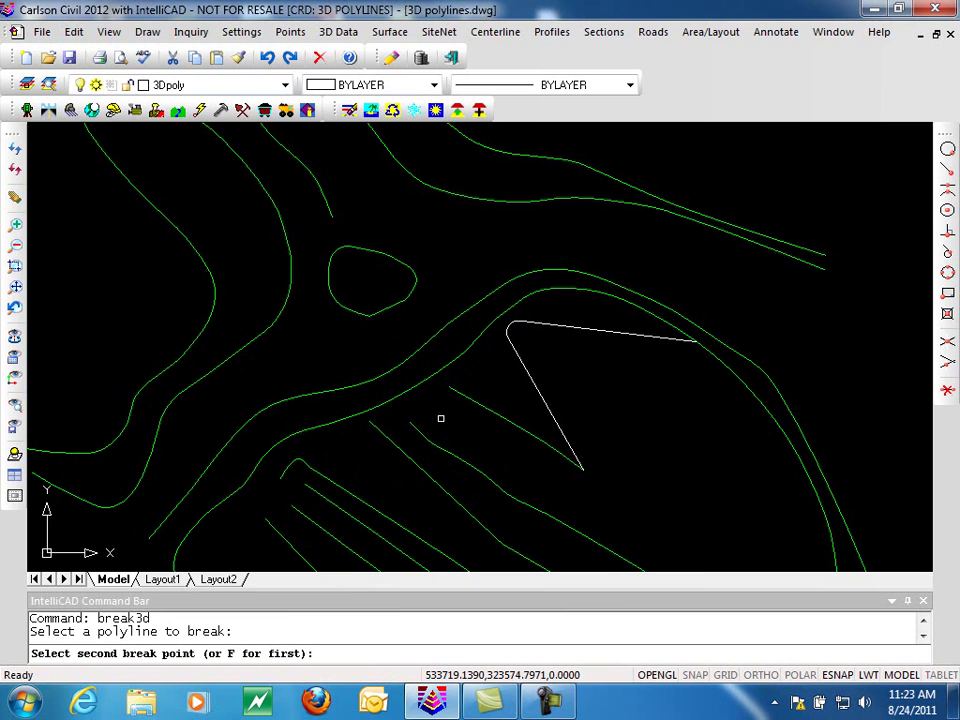
pyautogui.write('f')
pyautogui.press('Return')
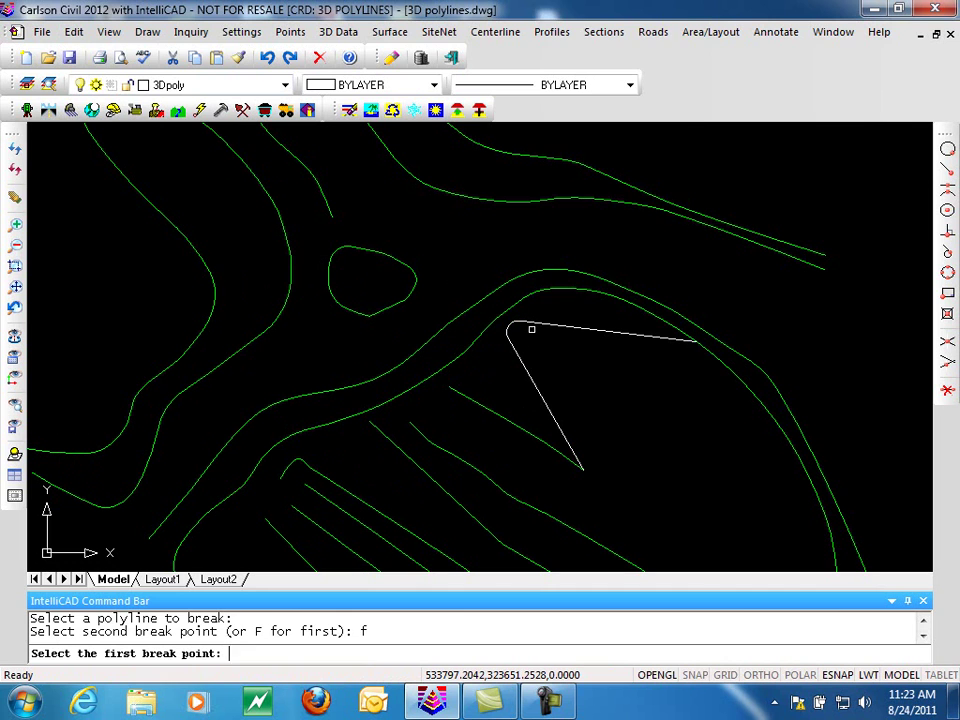
pyautogui.keyDown('shift'); pyautogui.rightClick(531, 329); pyautogui.keyUp('shift')
pyautogui.click(574, 101)
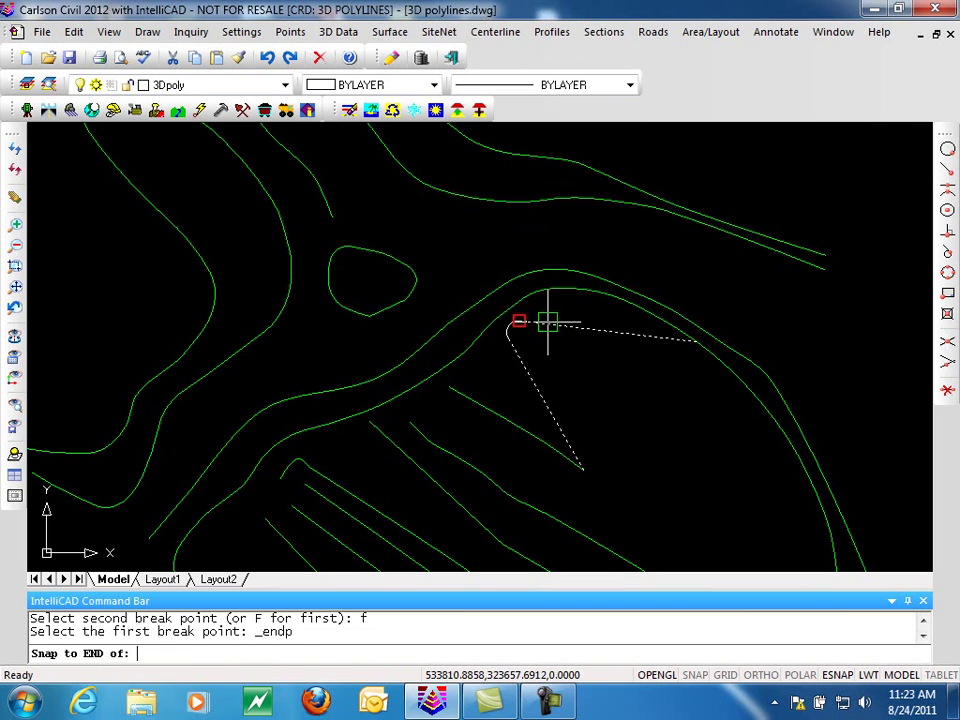
pyautogui.click(548, 321)
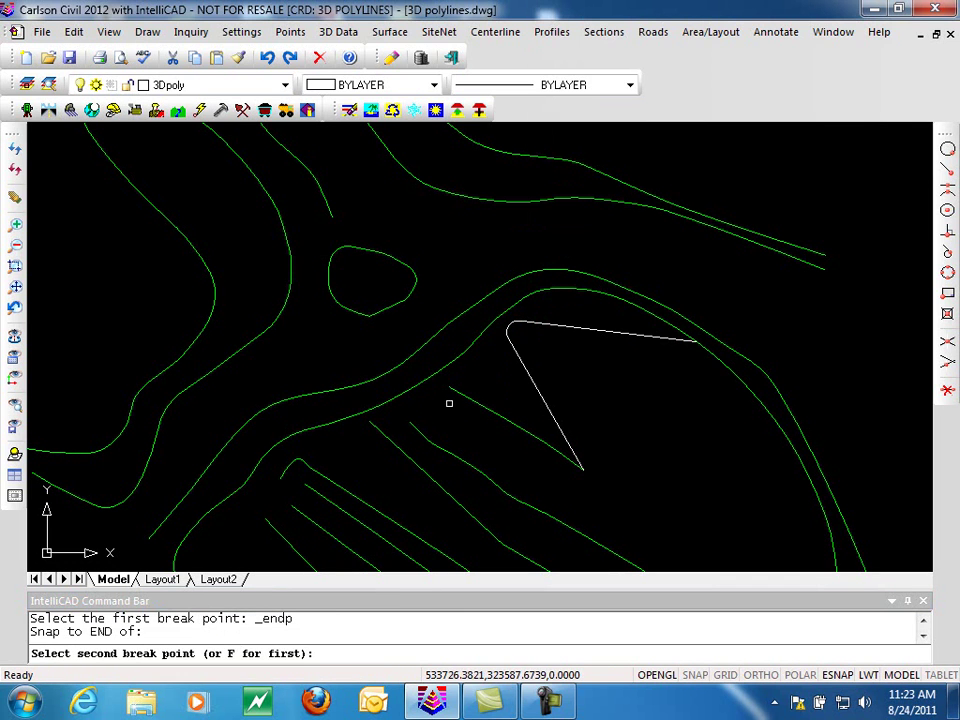
# Set the second break point at the fillet arc's lower endpoint to remove the arc, and end the command.
pyautogui.keyDown('shift'); pyautogui.rightClick(570, 386); pyautogui.keyUp('shift')
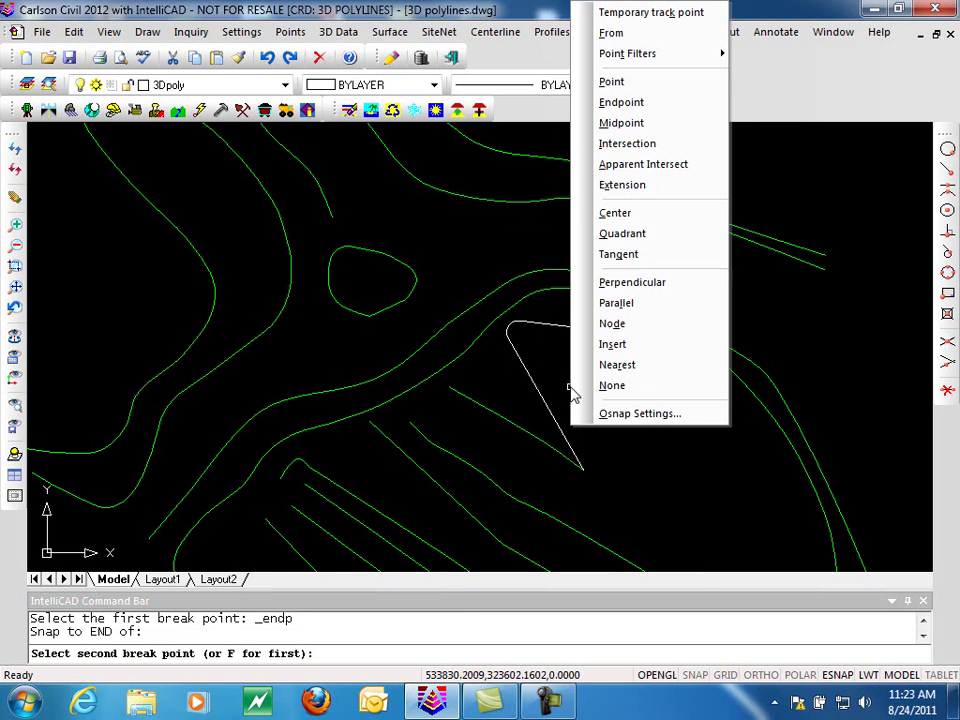
pyautogui.click(580, 101)
pyautogui.click(514, 340)
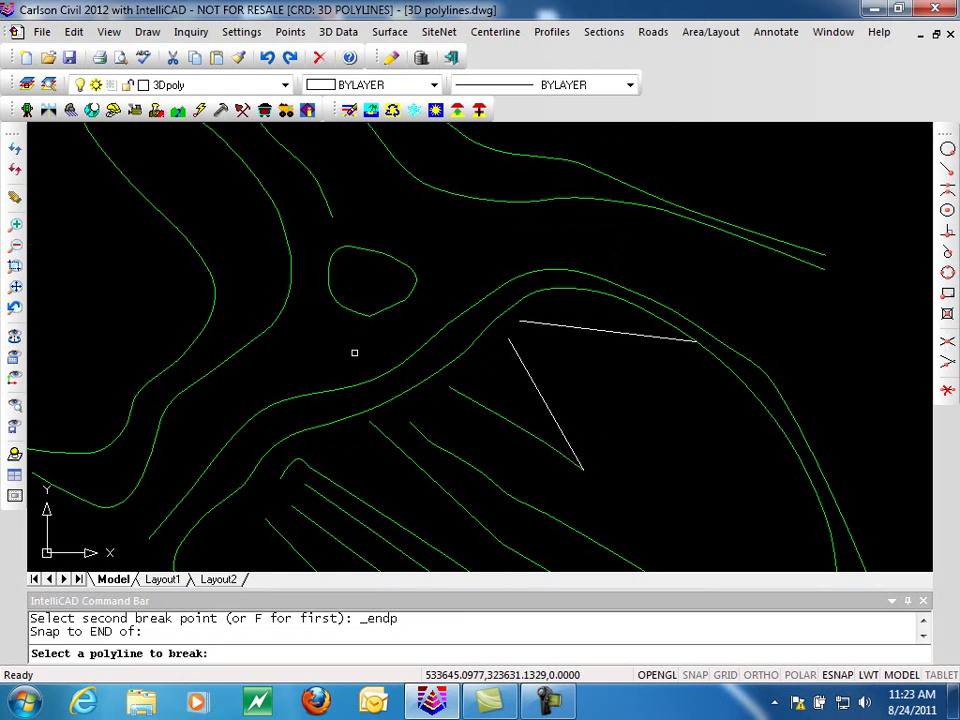
pyautogui.press('Escape')
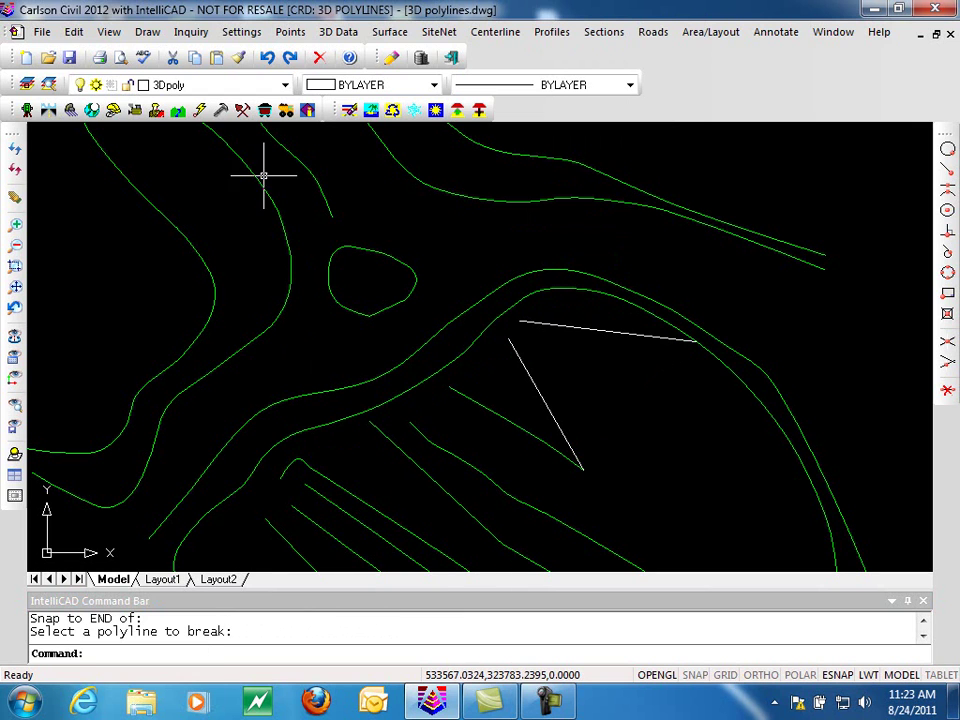
pyautogui.click(75, 33)
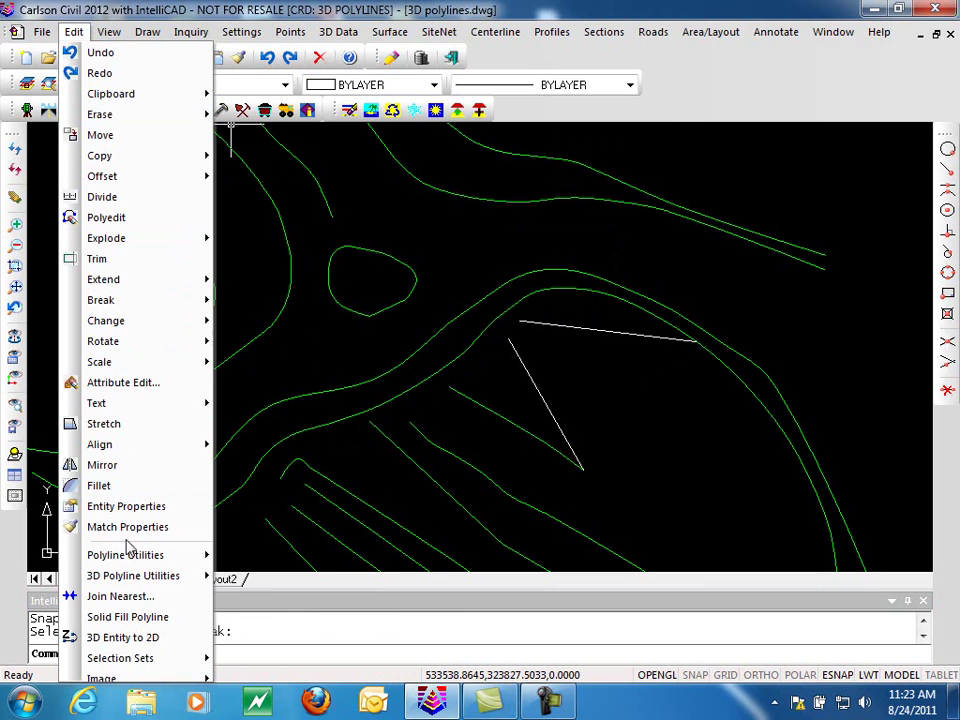
pyautogui.moveTo(132, 555)
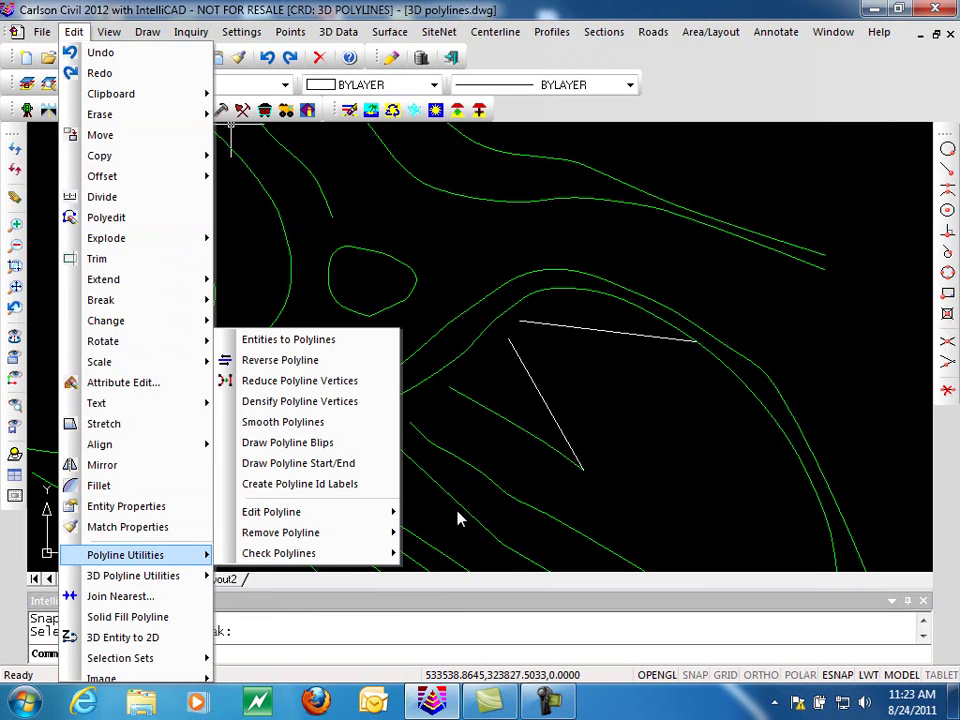
pyautogui.click(232, 128)
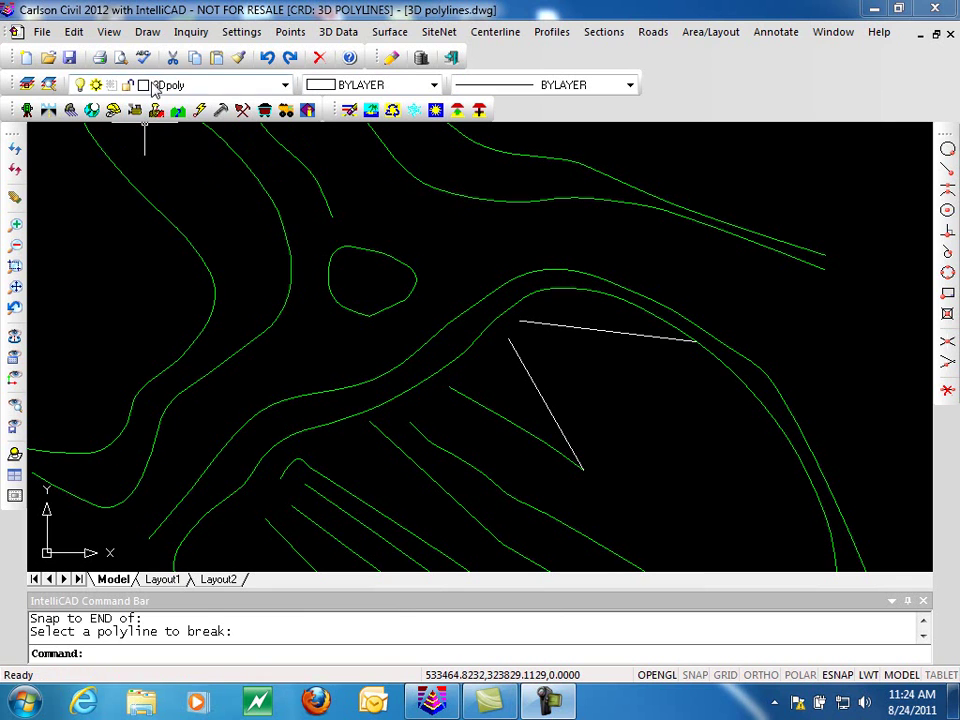
# Join the lower white segment to the short green 3D polyline that shares its endpoint, using Join 3D Polyline.
pyautogui.click(75, 32)
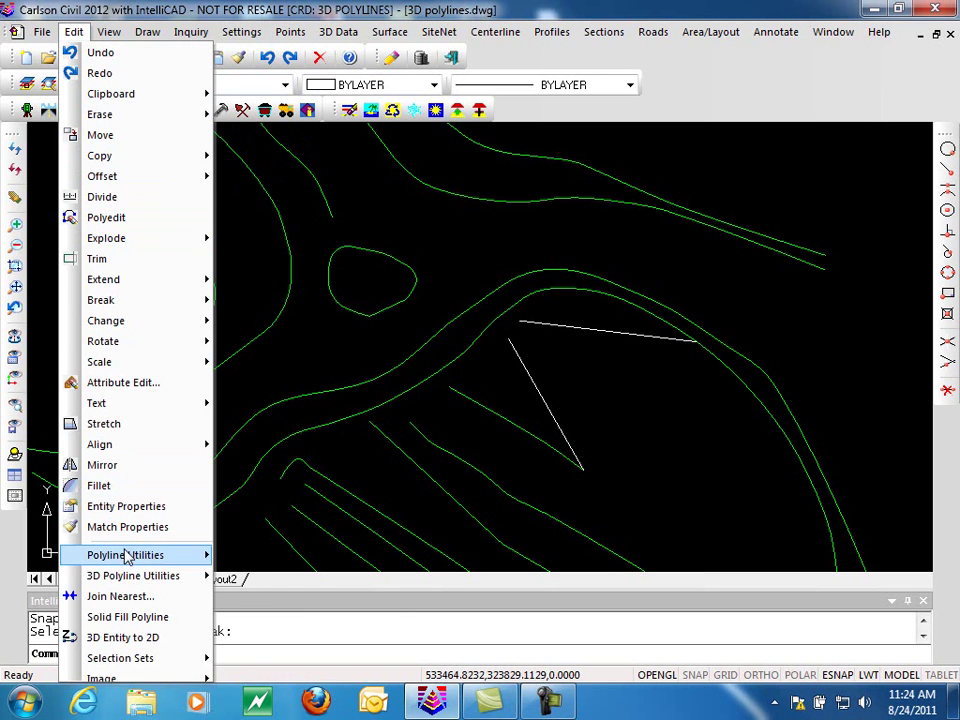
pyautogui.moveTo(200, 575)
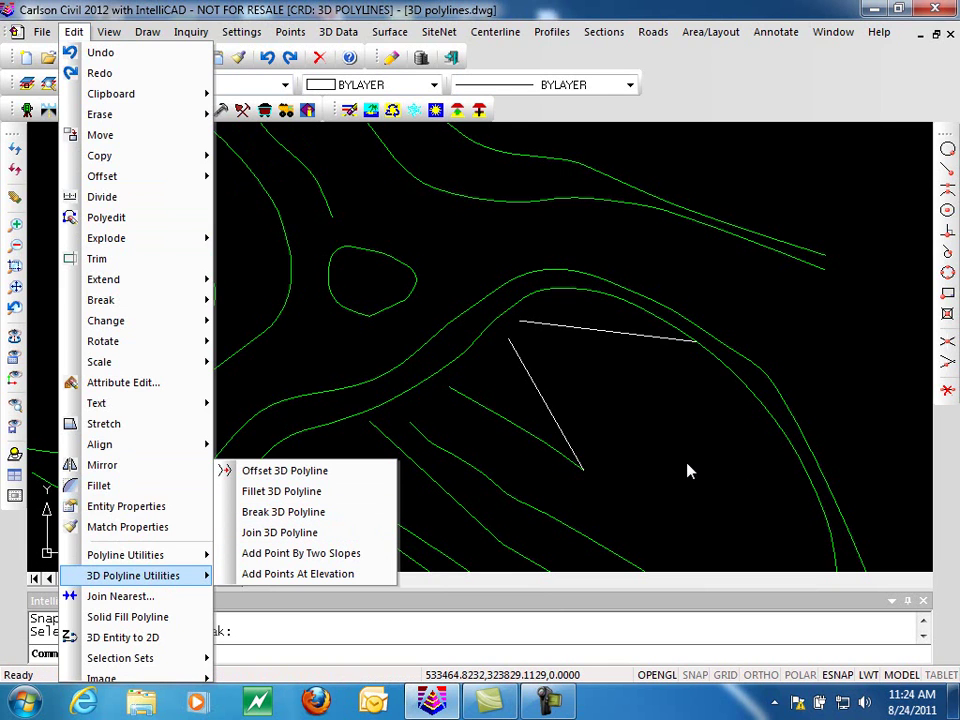
pyautogui.click(343, 532)
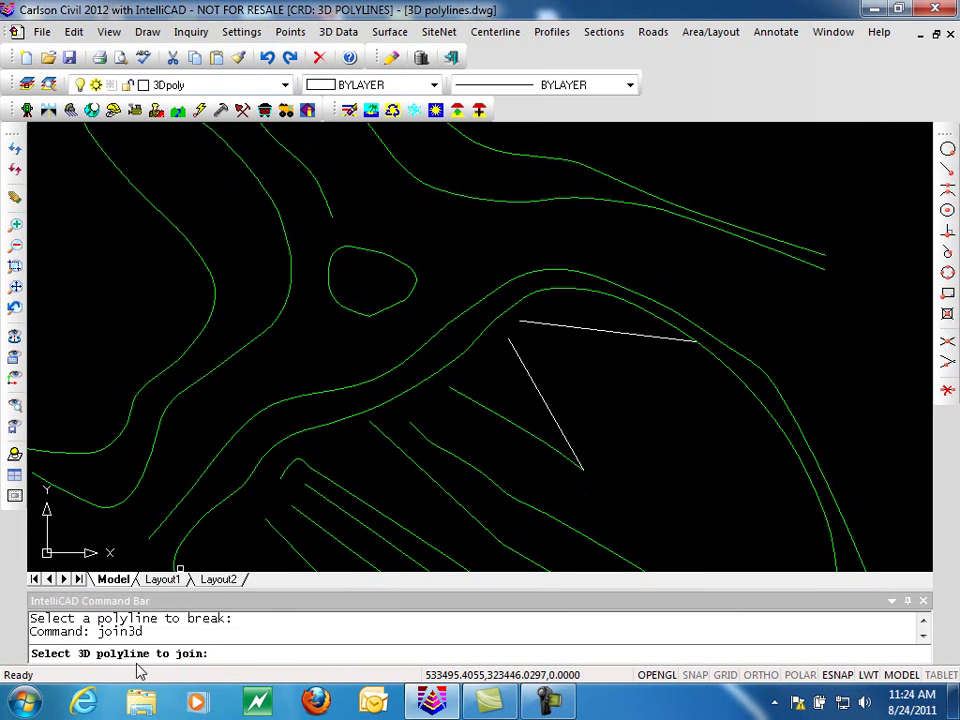
pyautogui.click(521, 430)
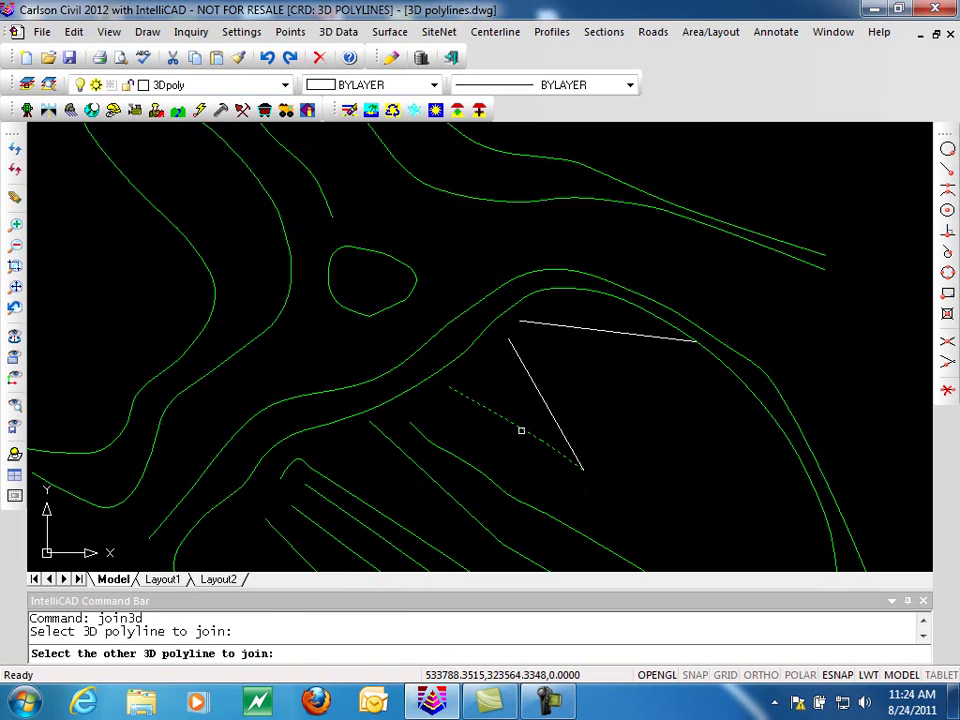
pyautogui.click(572, 443)
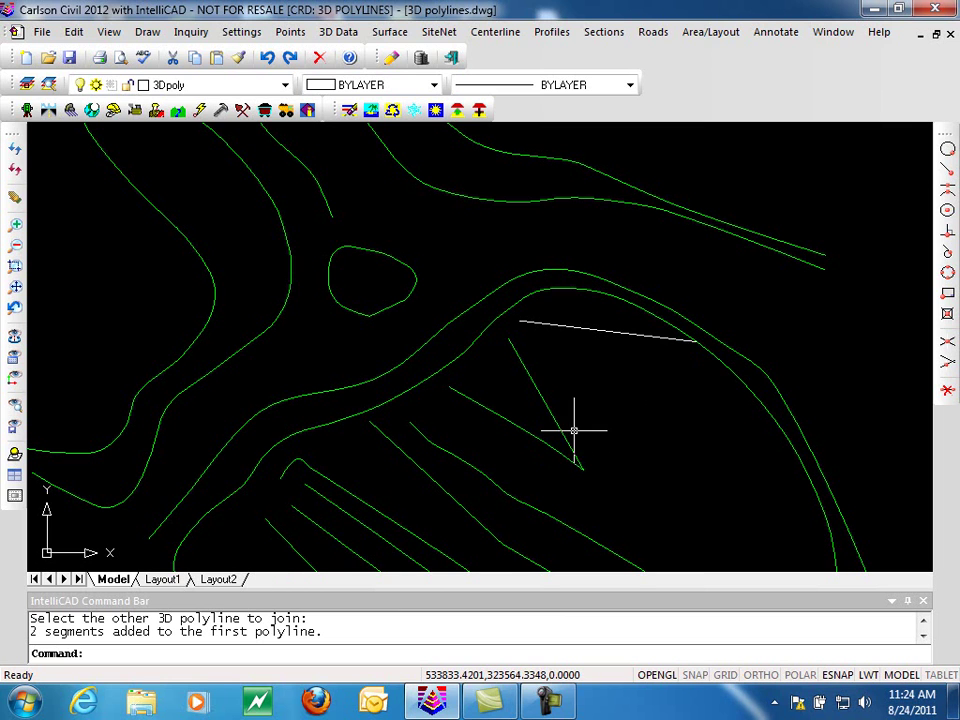
# Draw a short 3D polyline connecting the lower end of the inner long curve to the end of the nearby diagonal green polyline.
pyautogui.click(612, 412)
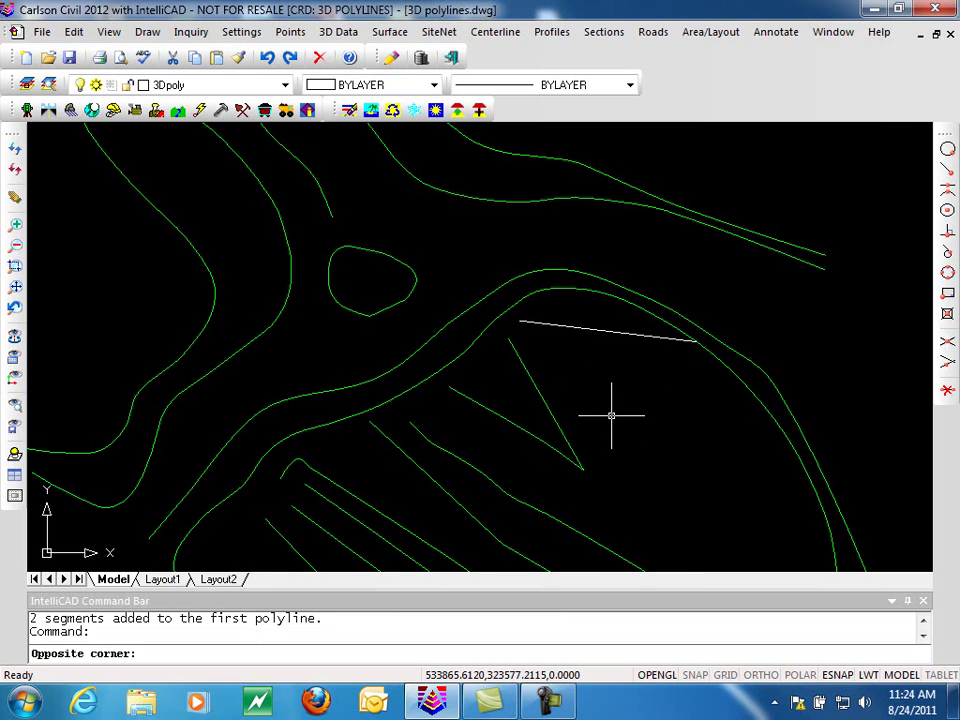
pyautogui.scroll(-6, 611, 413)
pyautogui.press('Escape')
pyautogui.scroll(8, 601, 461)
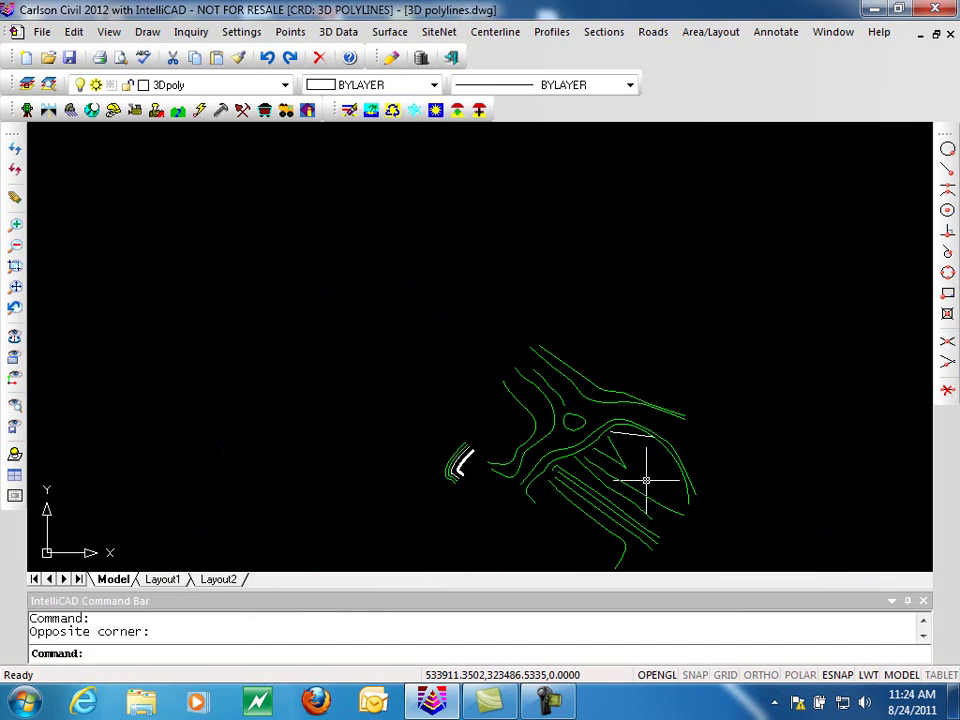
pyautogui.scroll(2, 531, 415)
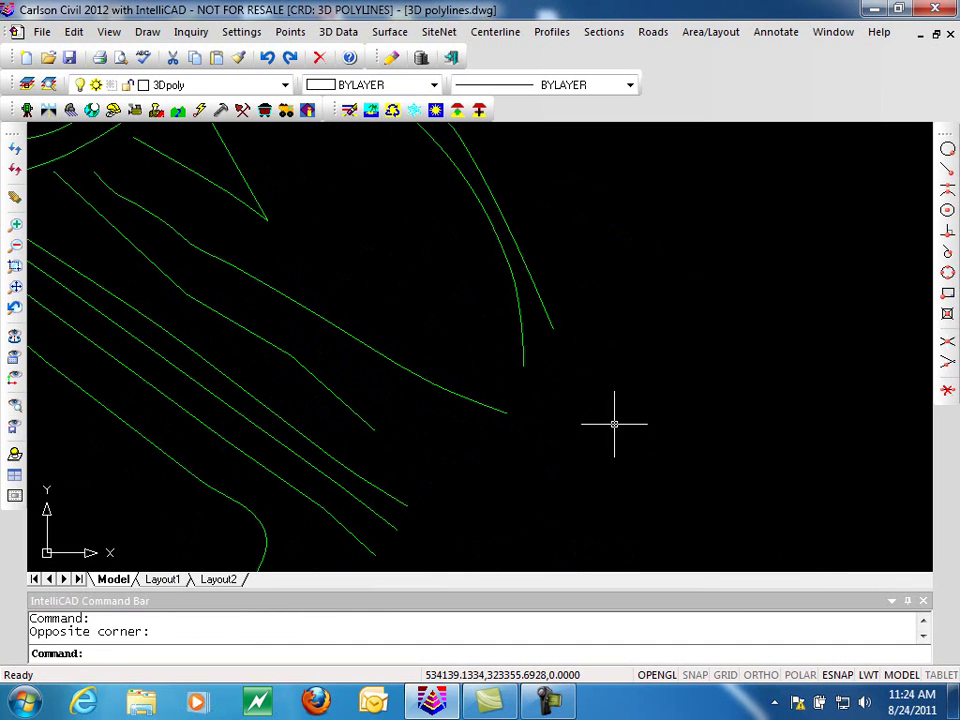
pyautogui.write('3p')
pyautogui.press('Return')
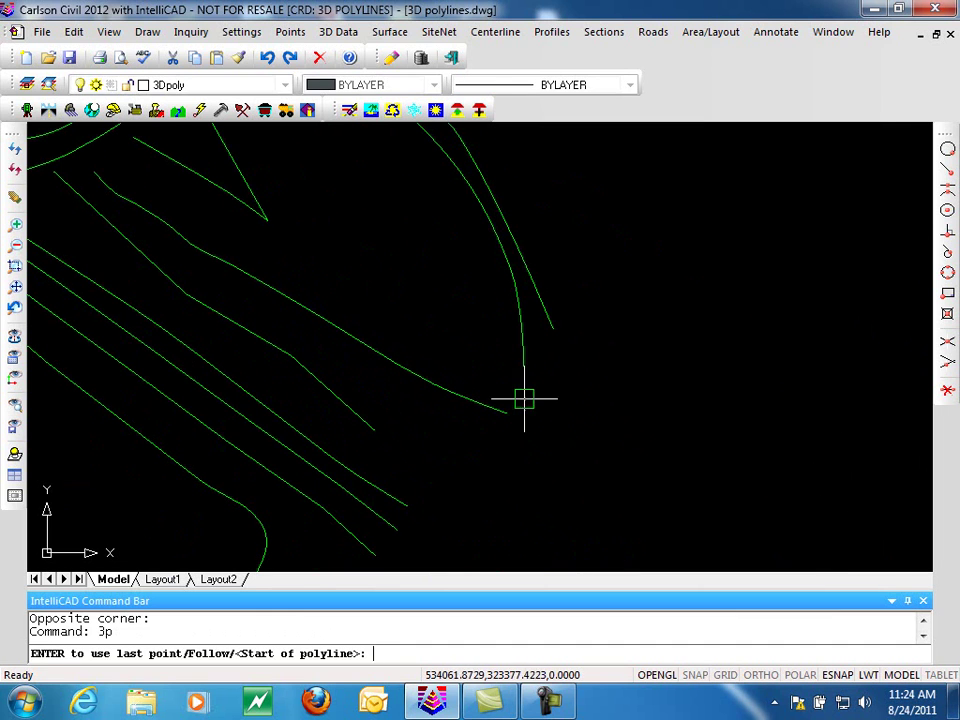
pyautogui.click(522, 380)
pyautogui.click(509, 410)
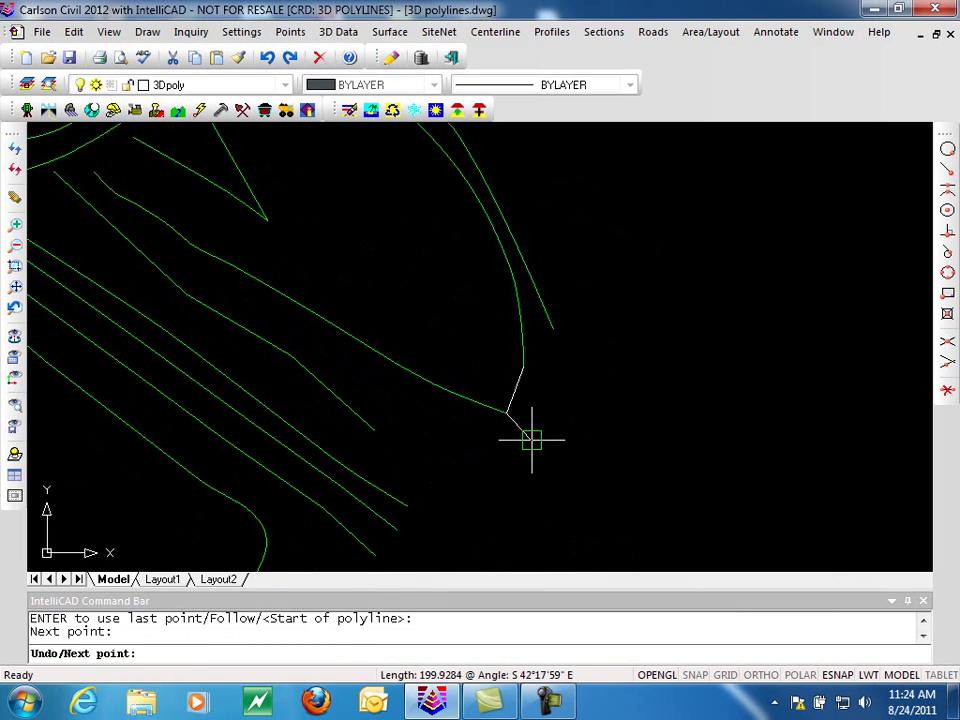
pyautogui.press('Return')
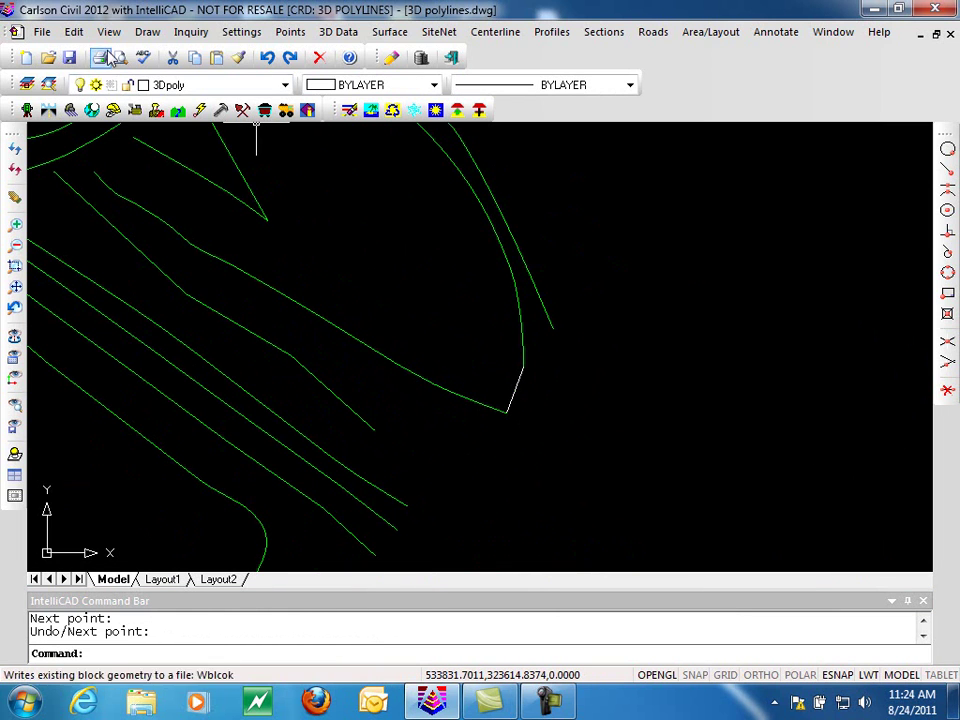
# Join the short white connector to the inner long curve using Join 3D Polyline.
pyautogui.click(74, 31)
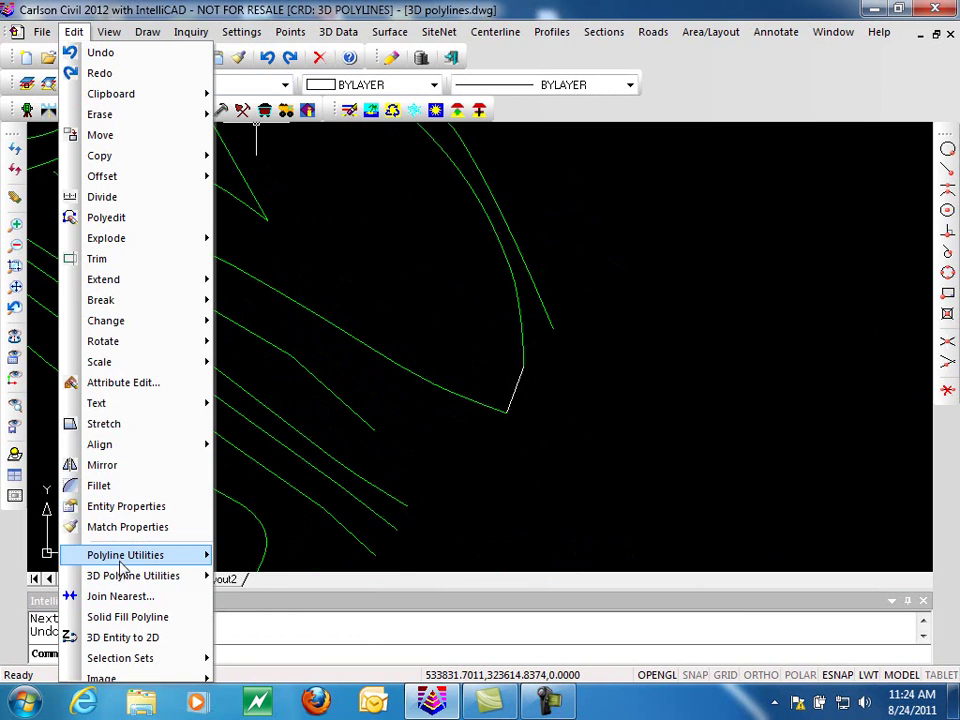
pyautogui.moveTo(140, 575)
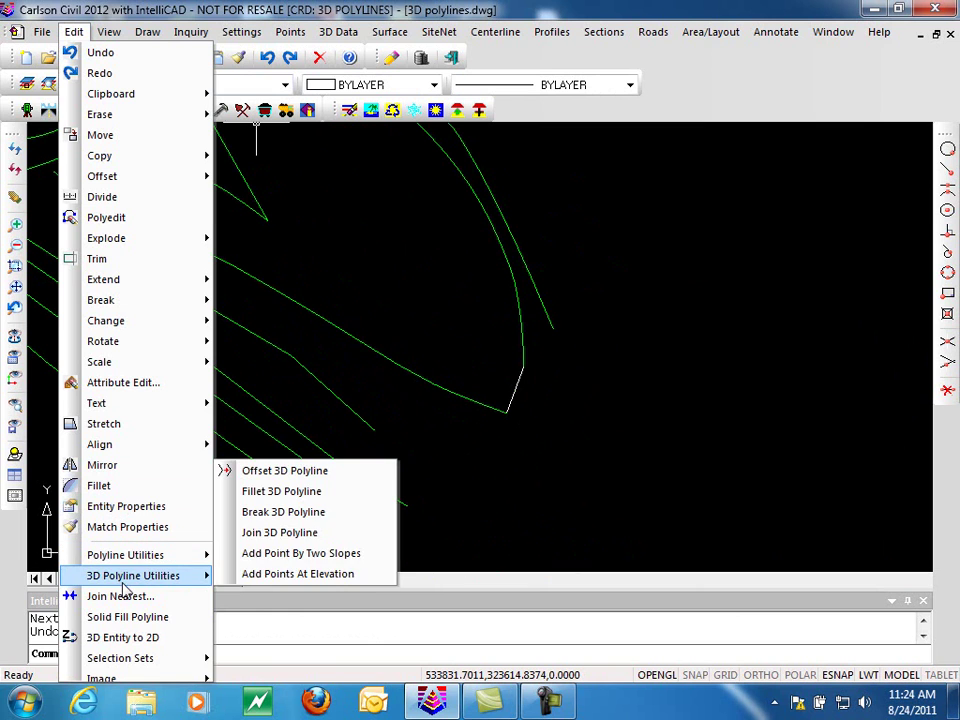
pyautogui.click(290, 532)
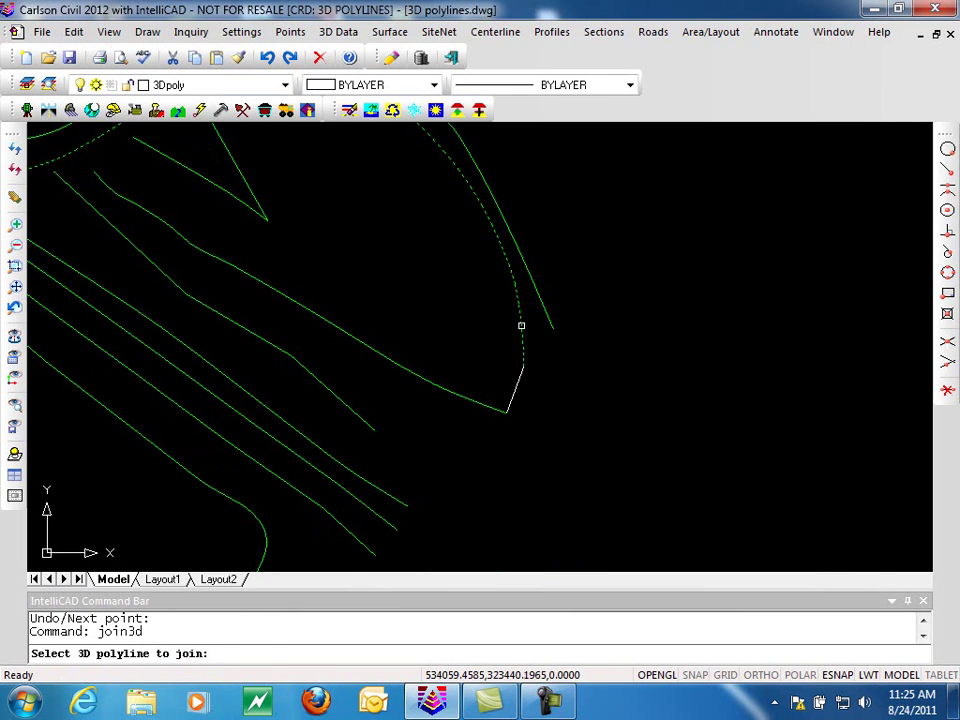
pyautogui.click(521, 326)
pyautogui.click(517, 383)
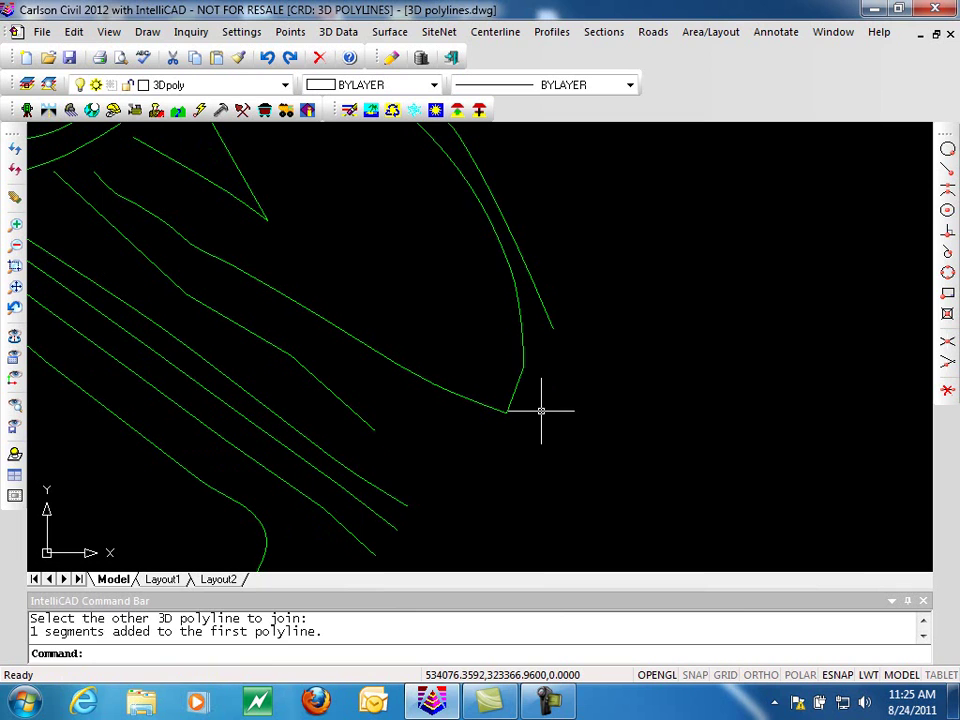
# Repeat Join 3D Polyline to join the extended inner curve to the diagonal green polyline at the connector's lower end.
pyautogui.press('Return')
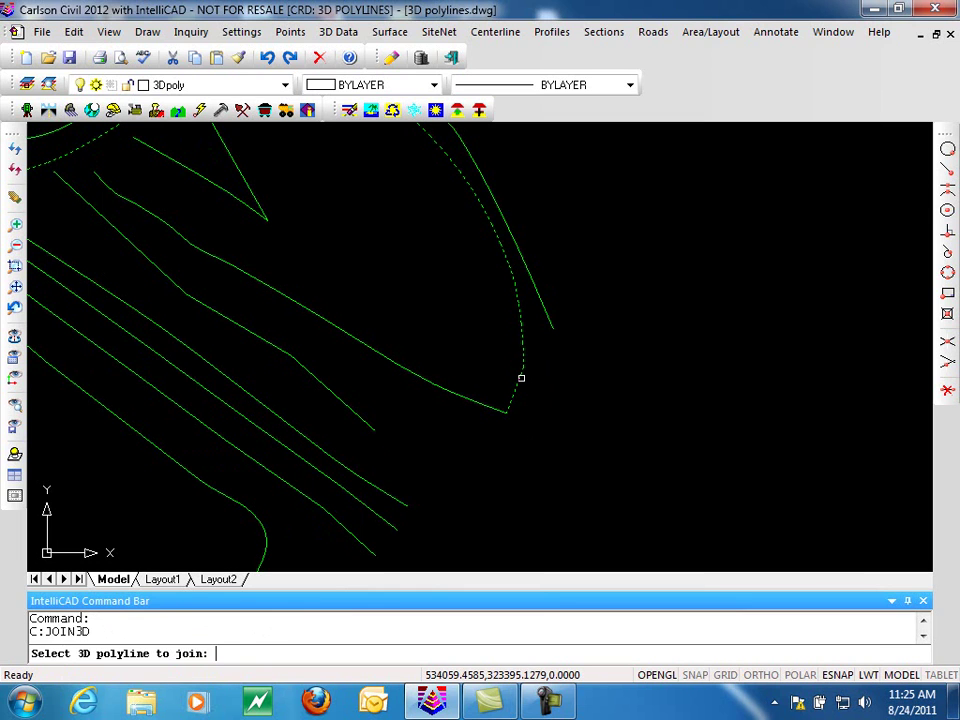
pyautogui.click(521, 378)
pyautogui.click(479, 400)
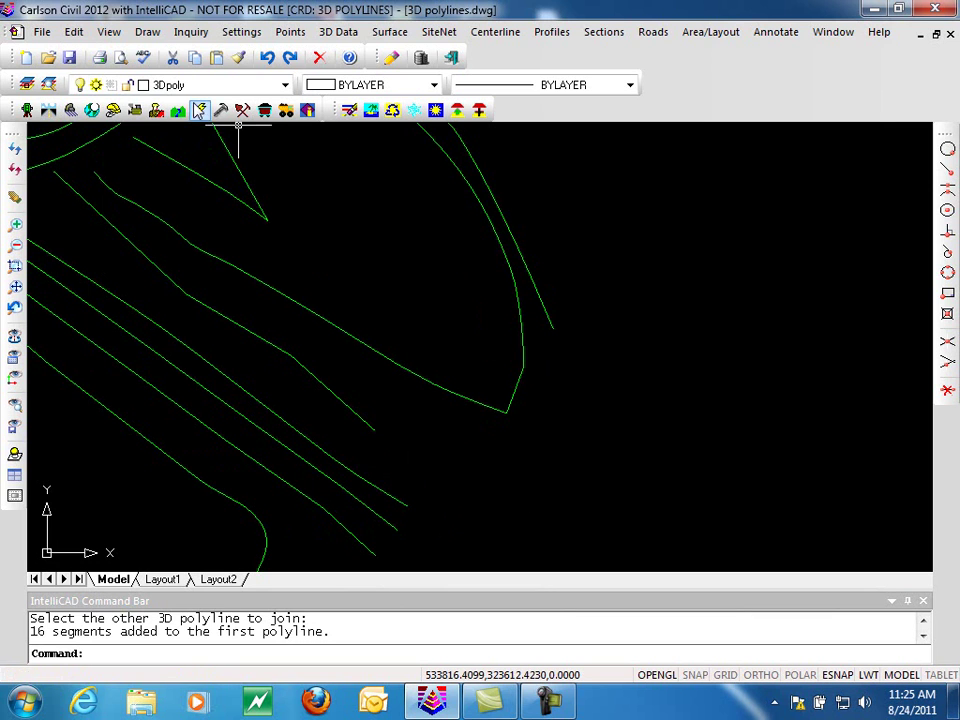
pyautogui.click(110, 33)
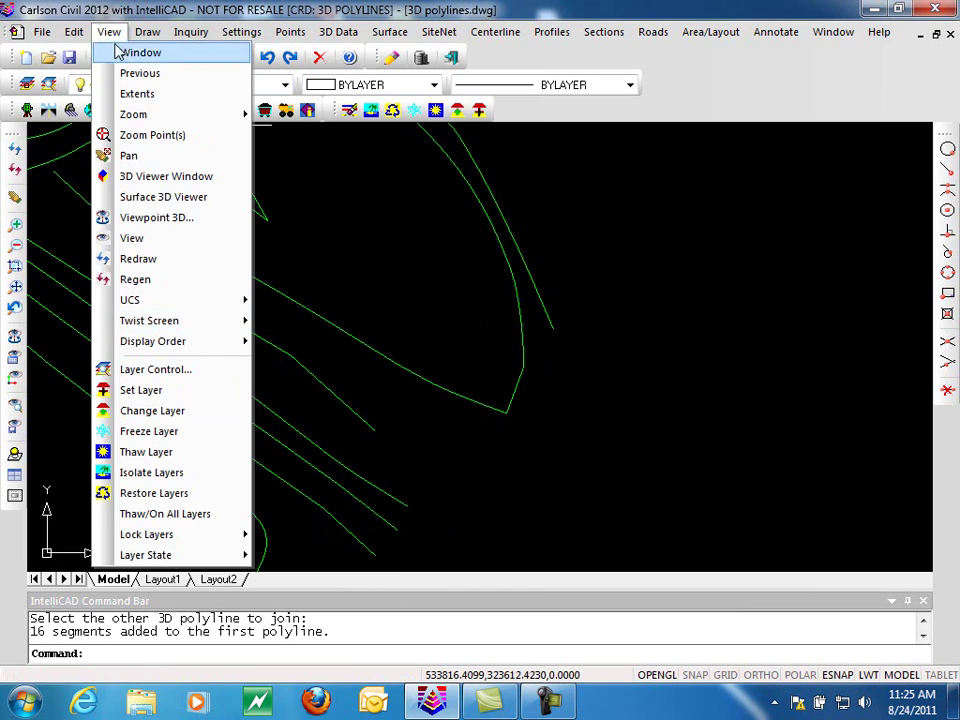
pyautogui.moveTo(74, 31)
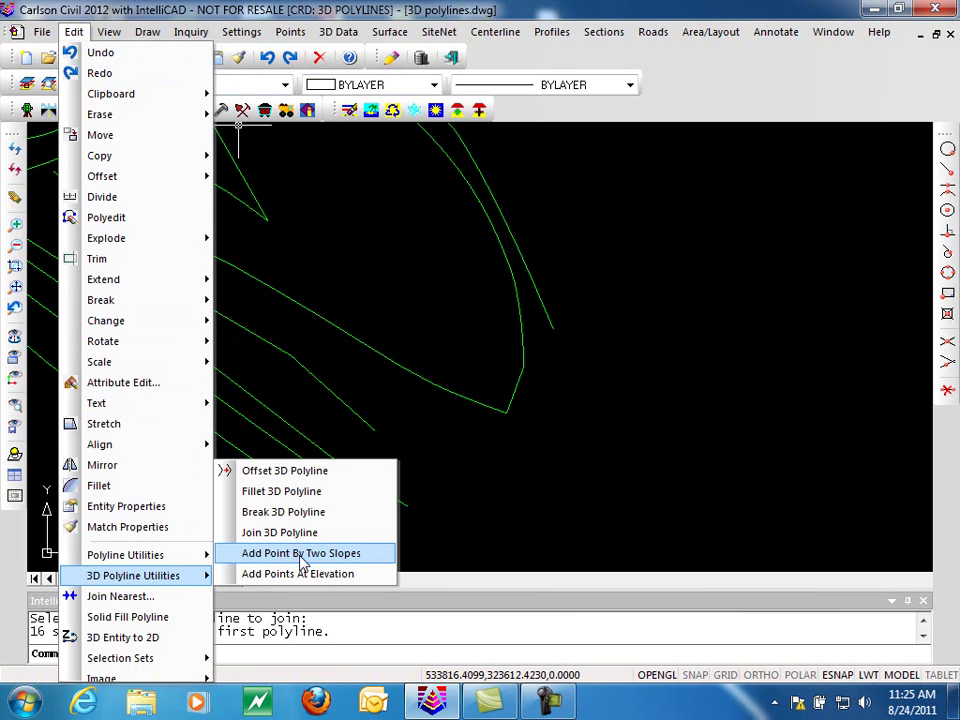
pyautogui.click(450, 516)
# Draw a 3D polyline from the lower end of the outermost green offset polyline to the nearest end of the upper green curve.
pyautogui.scroll(-5, 450, 516)
pyautogui.moveTo(332, 499); pyautogui.dragTo(426, 495, button='middle')
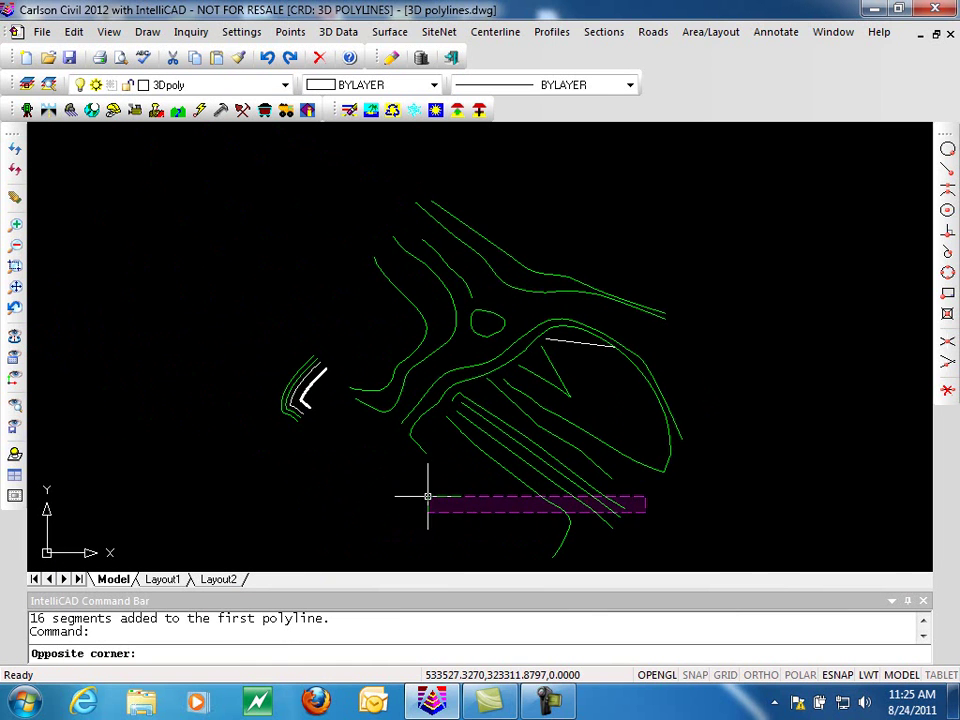
pyautogui.click(669, 510)
pyautogui.scroll(6, 298, 425)
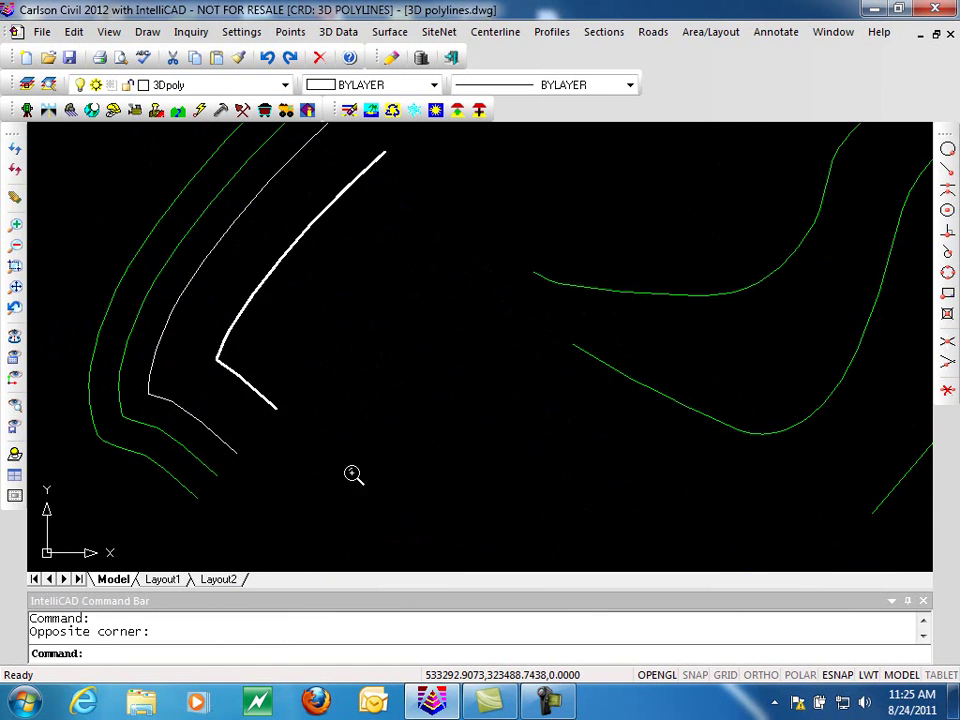
pyautogui.write('3p')
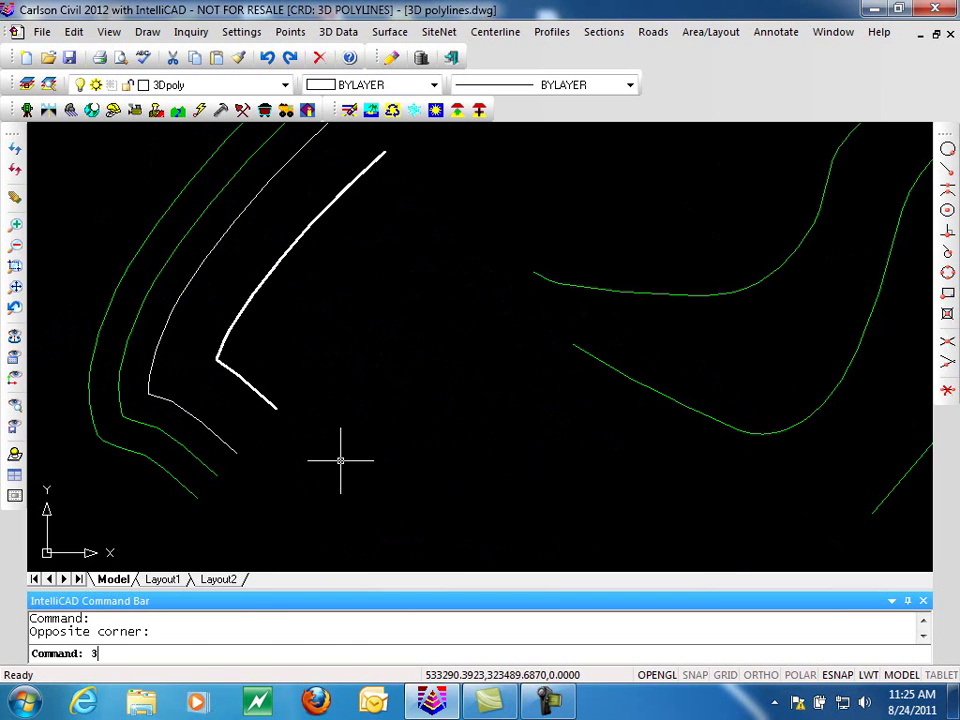
pyautogui.press('Return')
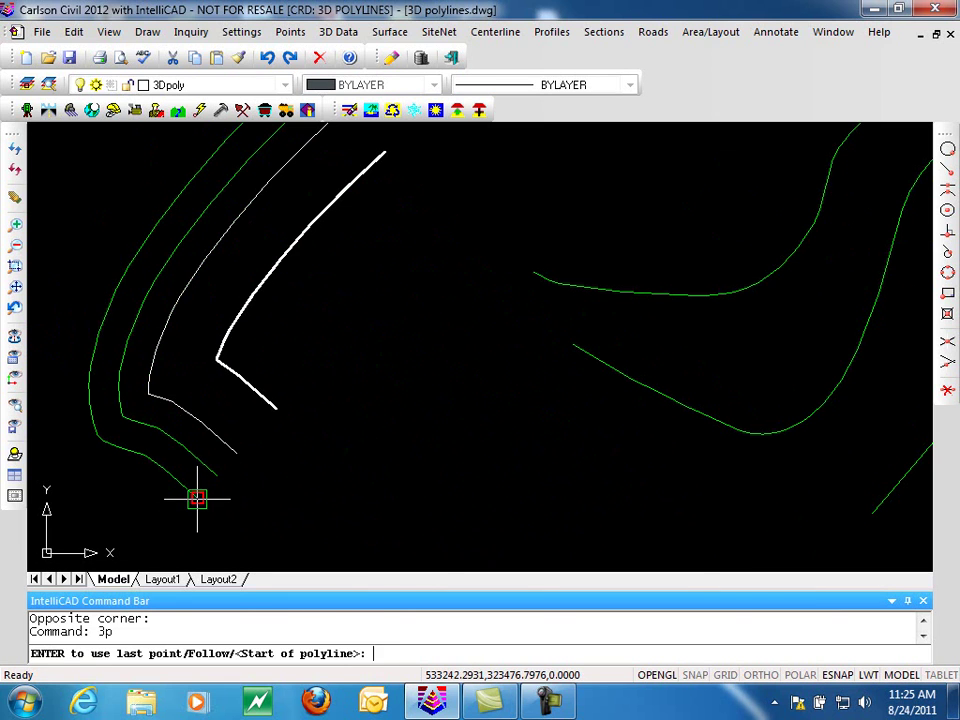
pyautogui.click(197, 497)
pyautogui.click(531, 272)
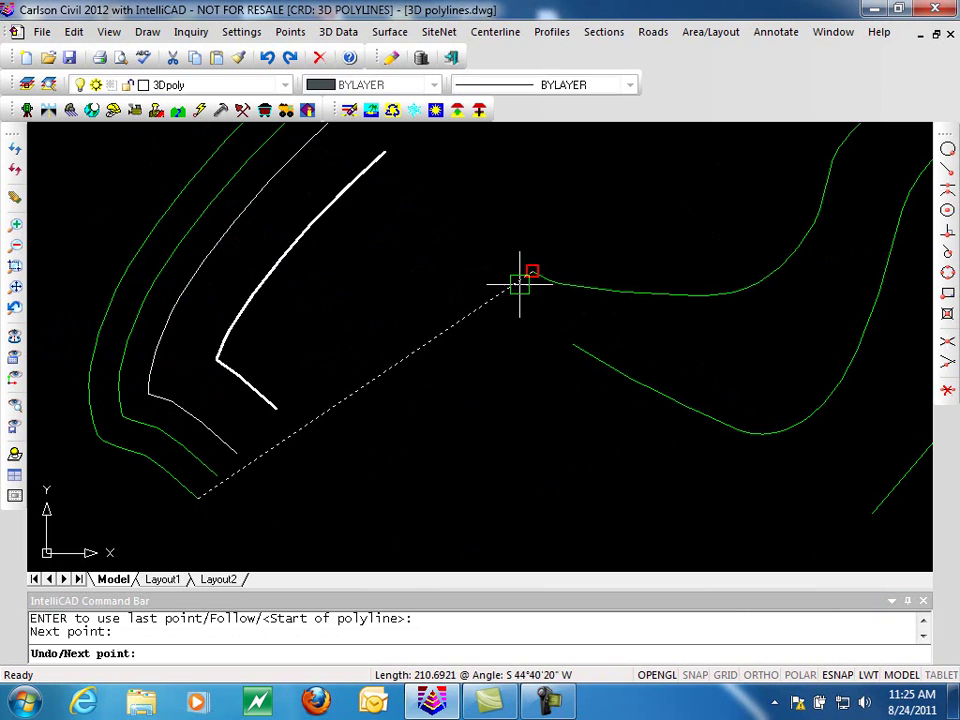
pyautogui.press('Return')
pyautogui.click(326, 128)
pyautogui.click(74, 32)
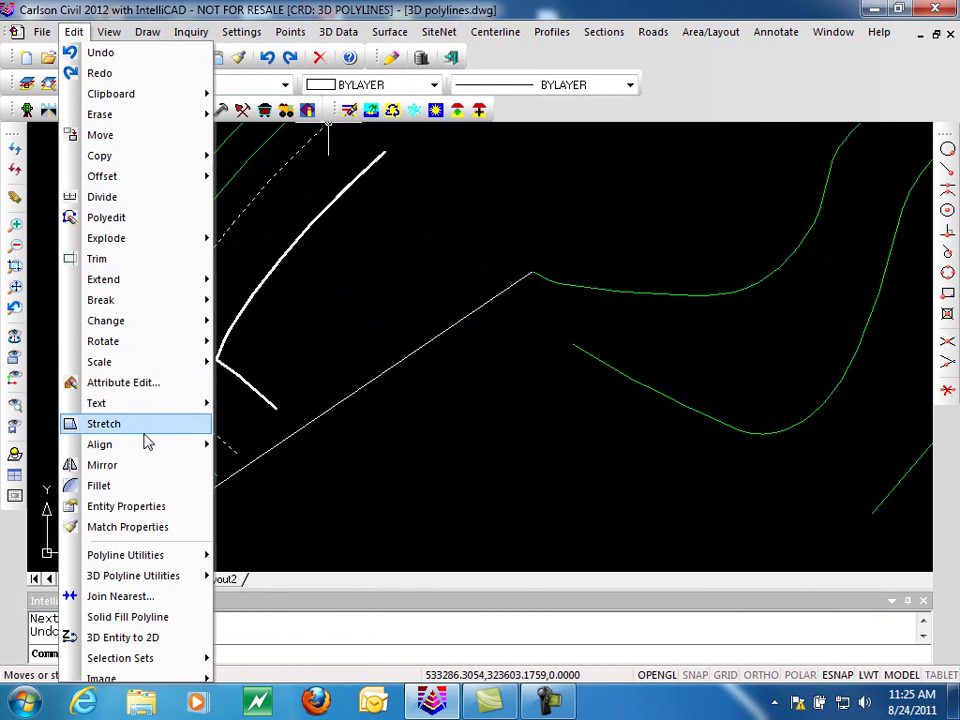
pyautogui.click(150, 595)
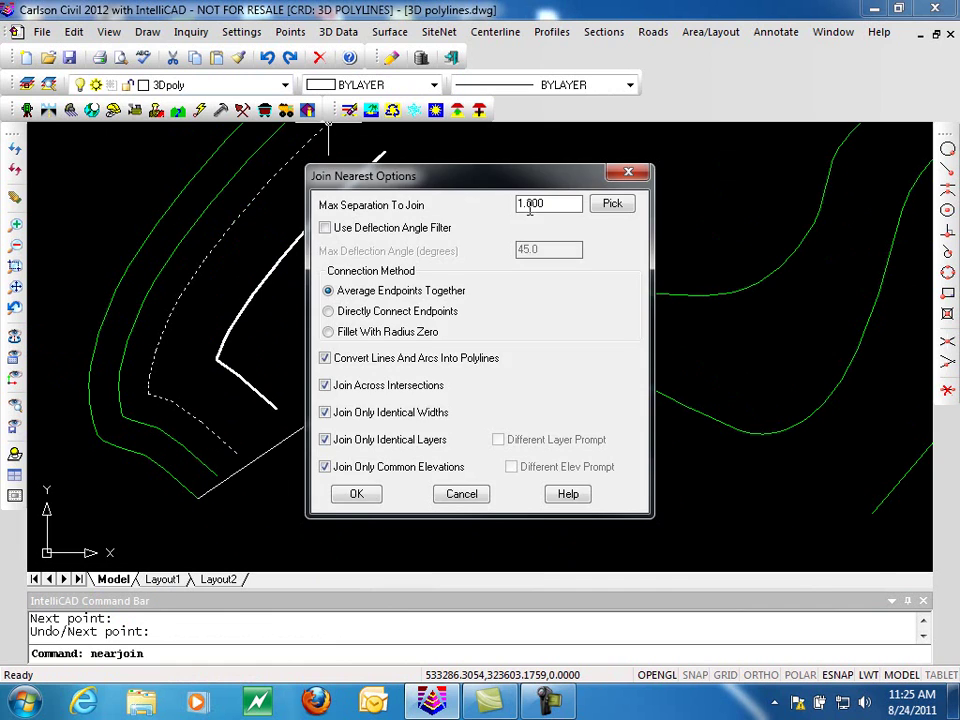
pyautogui.click(638, 177)
# Start Add Point By Two Slopes on the new white connector, with its lower endpoint as the first point and a 10 percent slope.
pyautogui.click(74, 32)
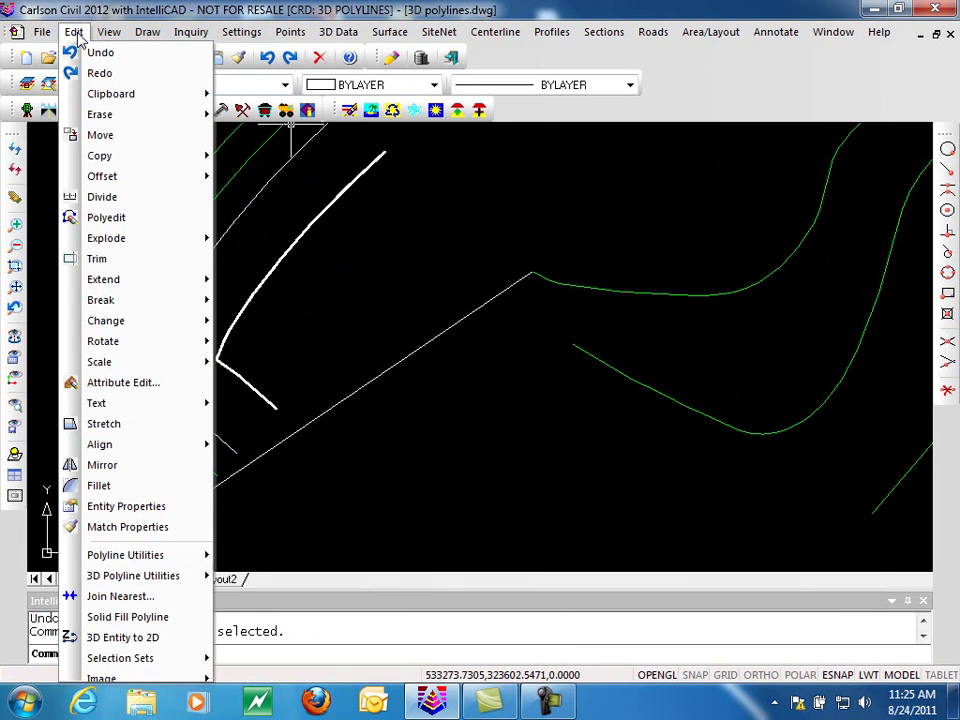
pyautogui.moveTo(128, 575)
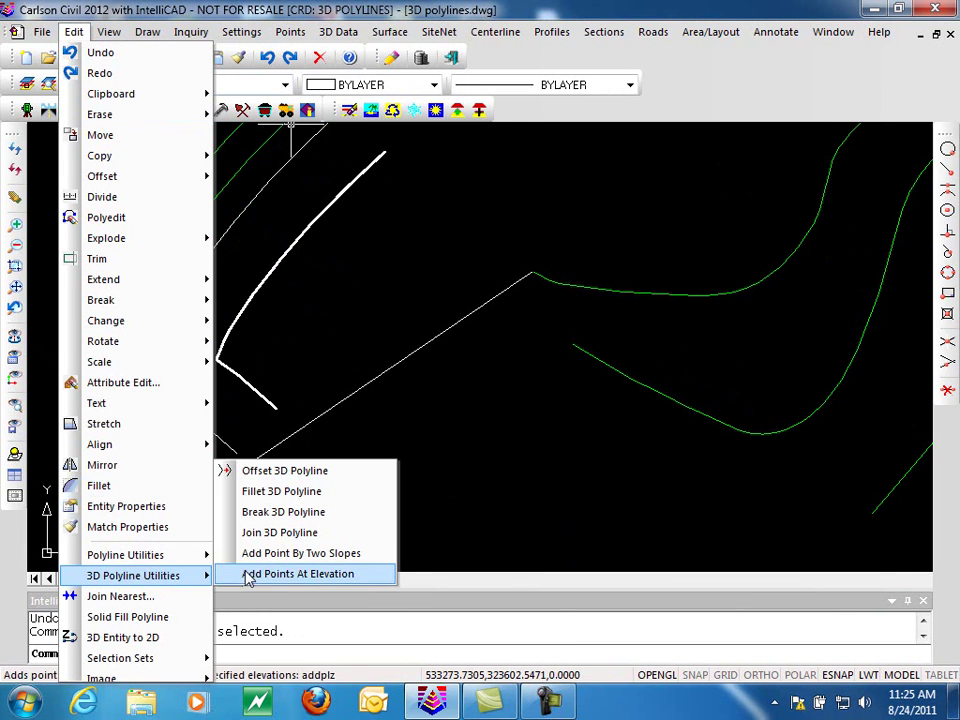
pyautogui.click(300, 553)
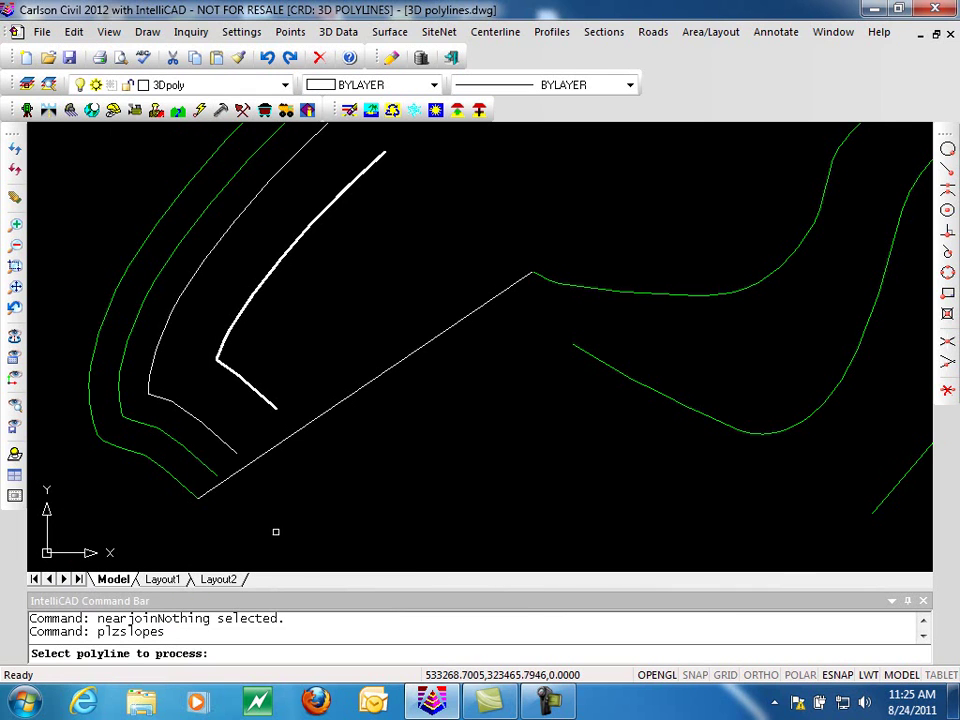
pyautogui.click(258, 454)
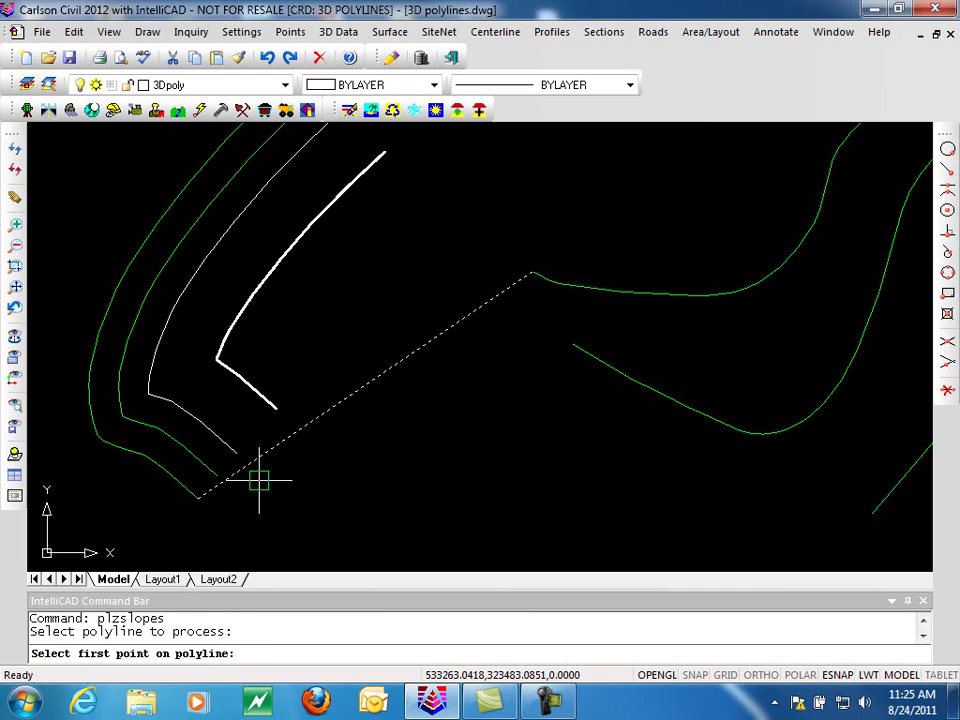
pyautogui.click(256, 463)
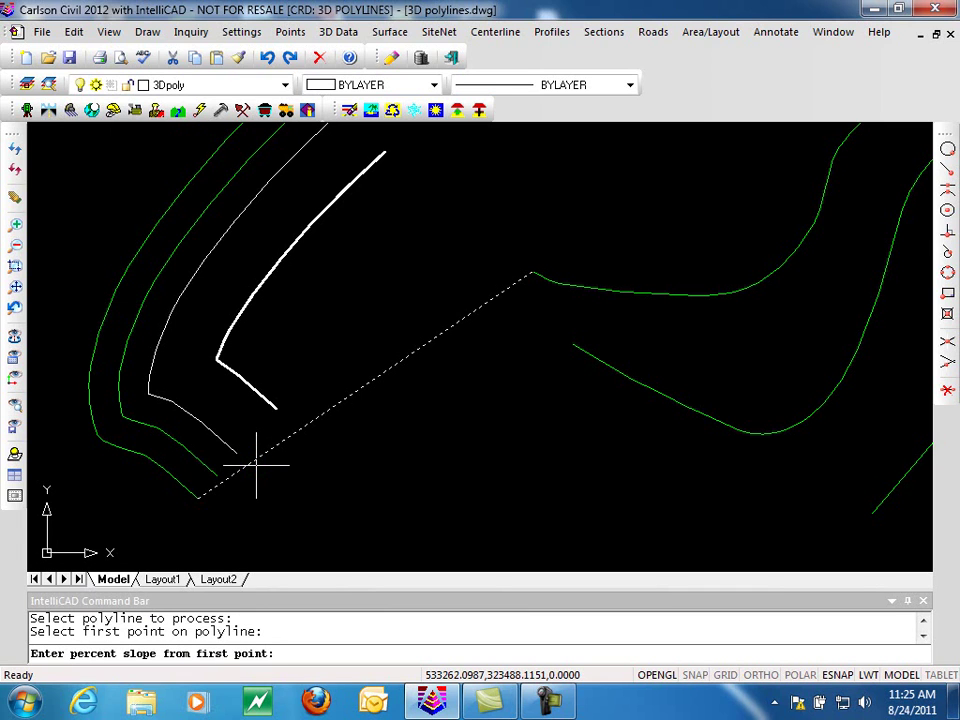
pyautogui.write('1')
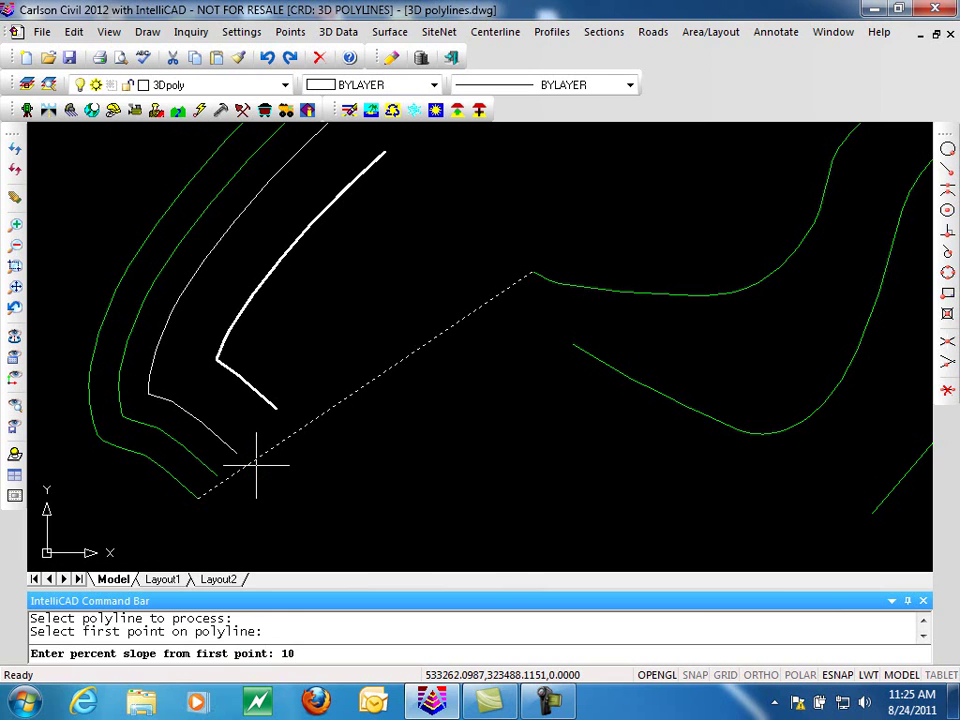
pyautogui.write('0')
pyautogui.press('Return')
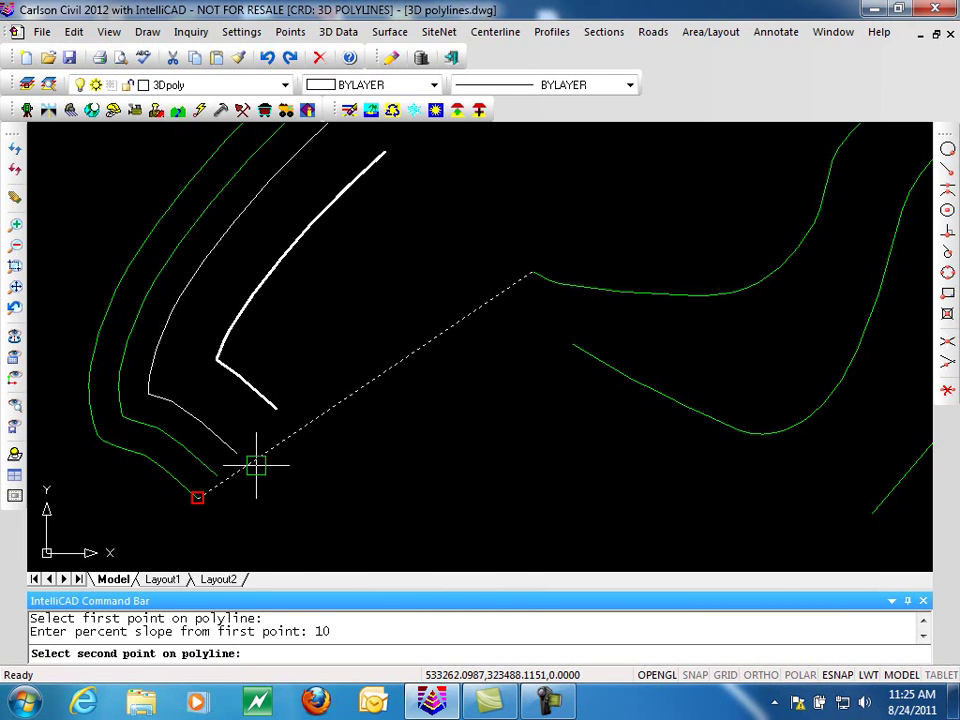
# Set the second point at the connector's midpoint with a 20 percent slope, and inspect the polyline's vertices.
pyautogui.keyDown('shift'); pyautogui.rightClick(347, 497); pyautogui.keyUp('shift')
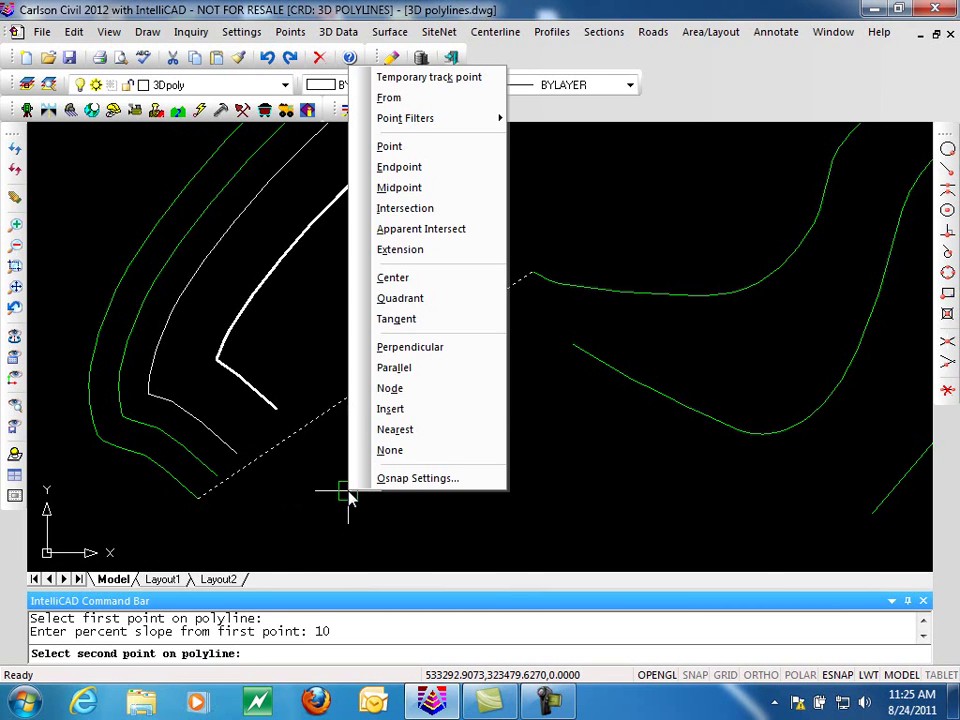
pyautogui.click(409, 187)
pyautogui.click(381, 376)
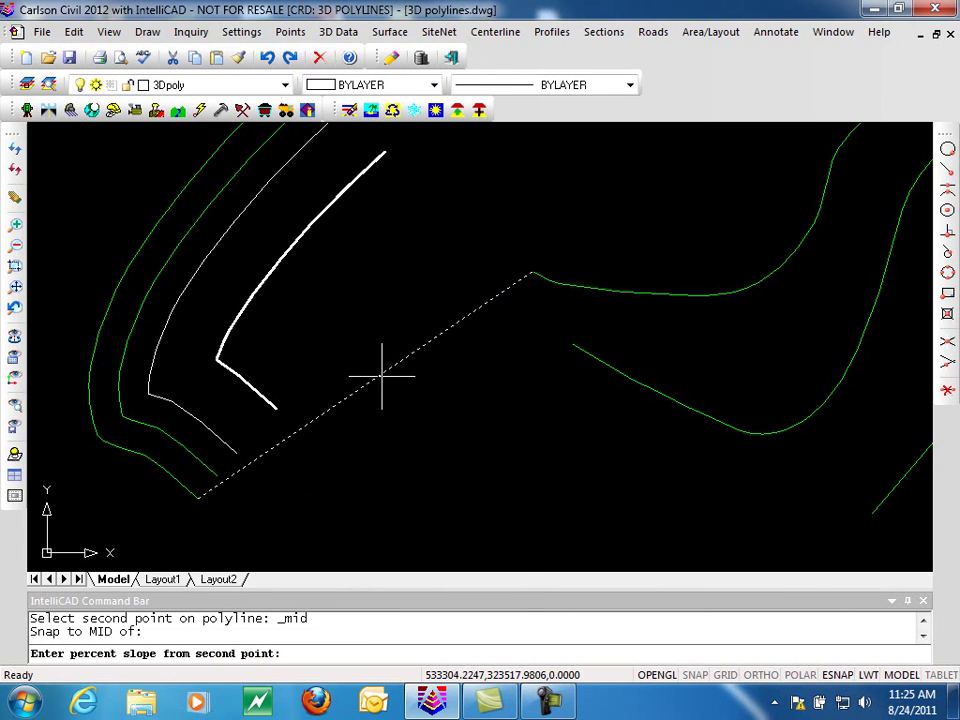
pyautogui.write('2')
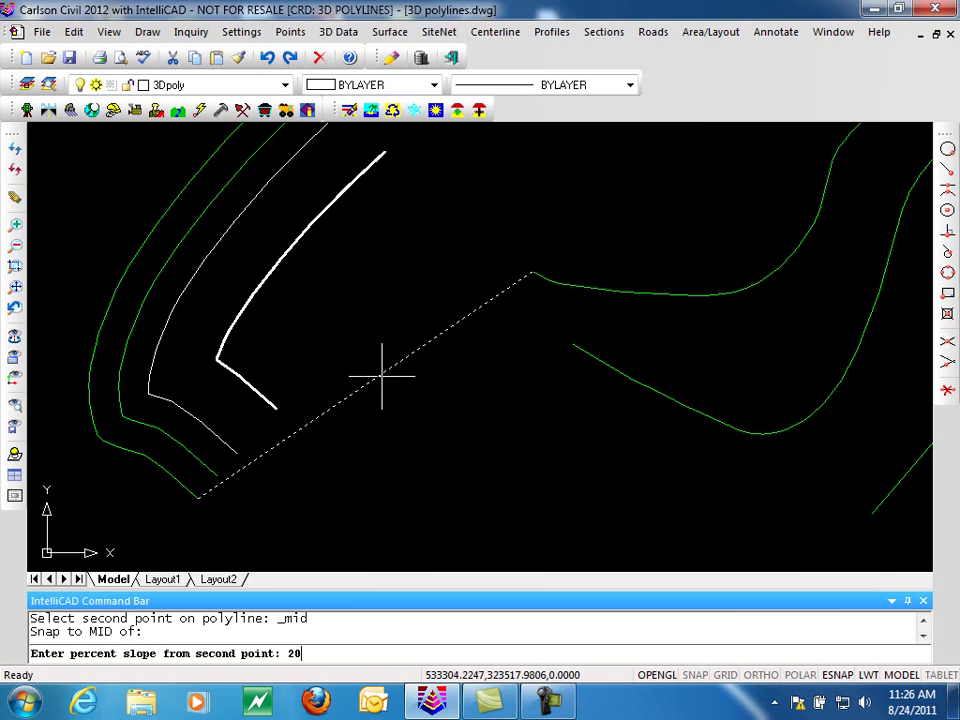
pyautogui.write('0')
pyautogui.press('Return')
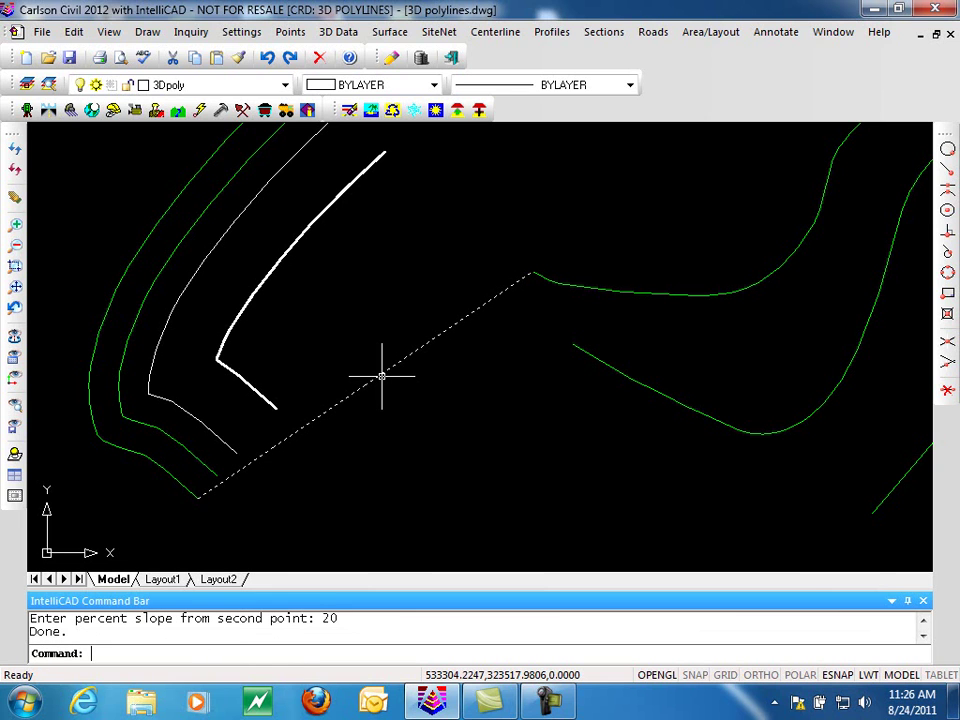
pyautogui.click(381, 376)
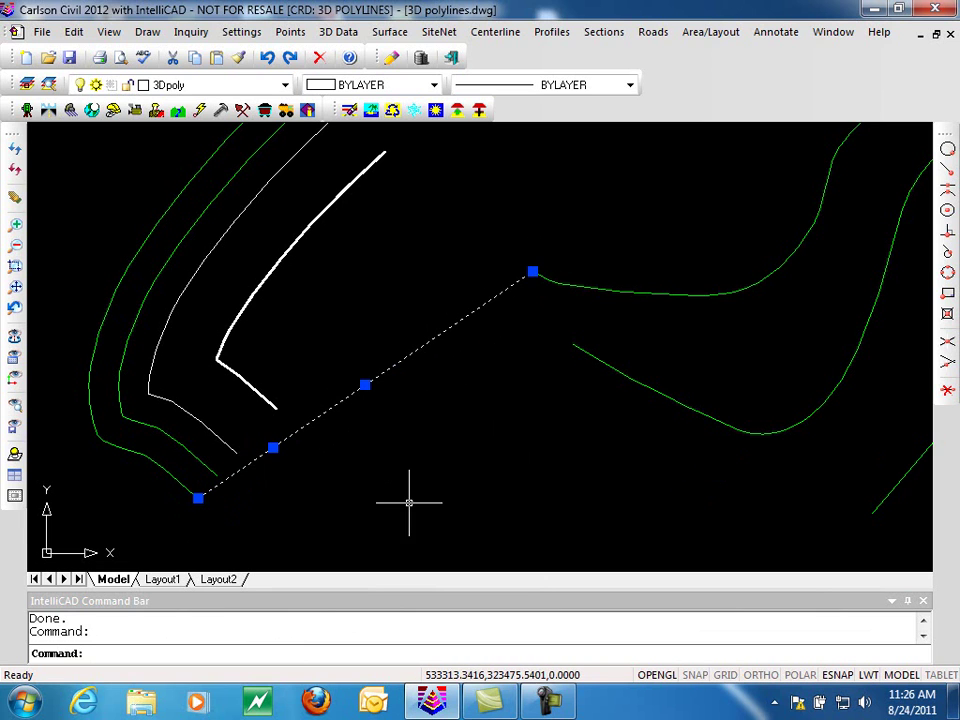
pyautogui.press('Escape')
pyautogui.press('Escape')
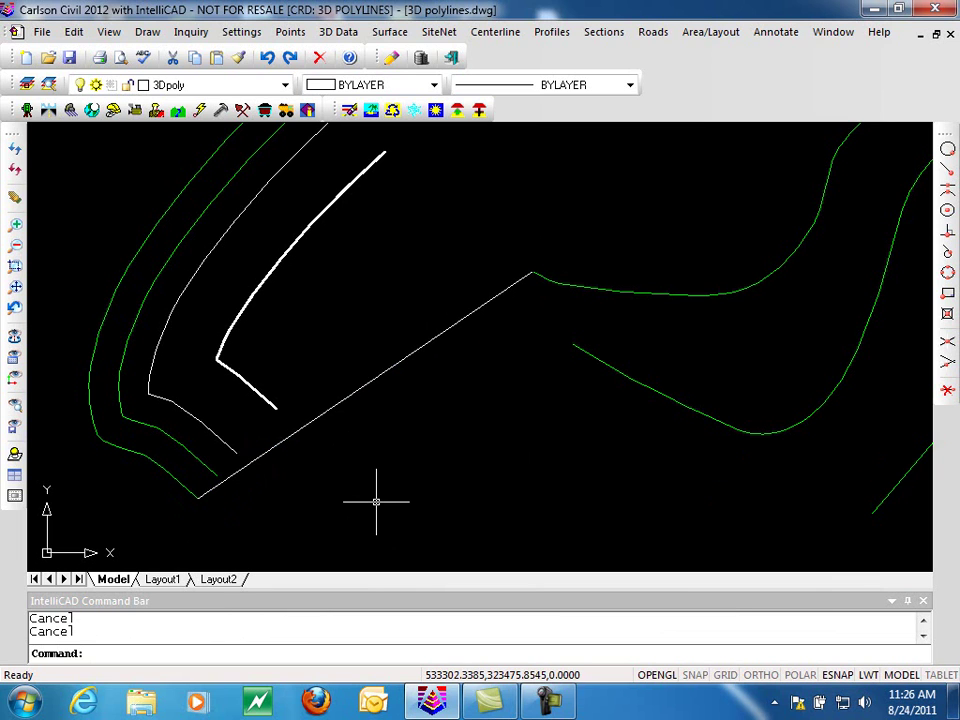
# Add a point at the single elevation 215.75 to the lower white connector with Add Points At Elevation, and inspect its vertices.
pyautogui.click(72, 33)
pyautogui.moveTo(120, 578)
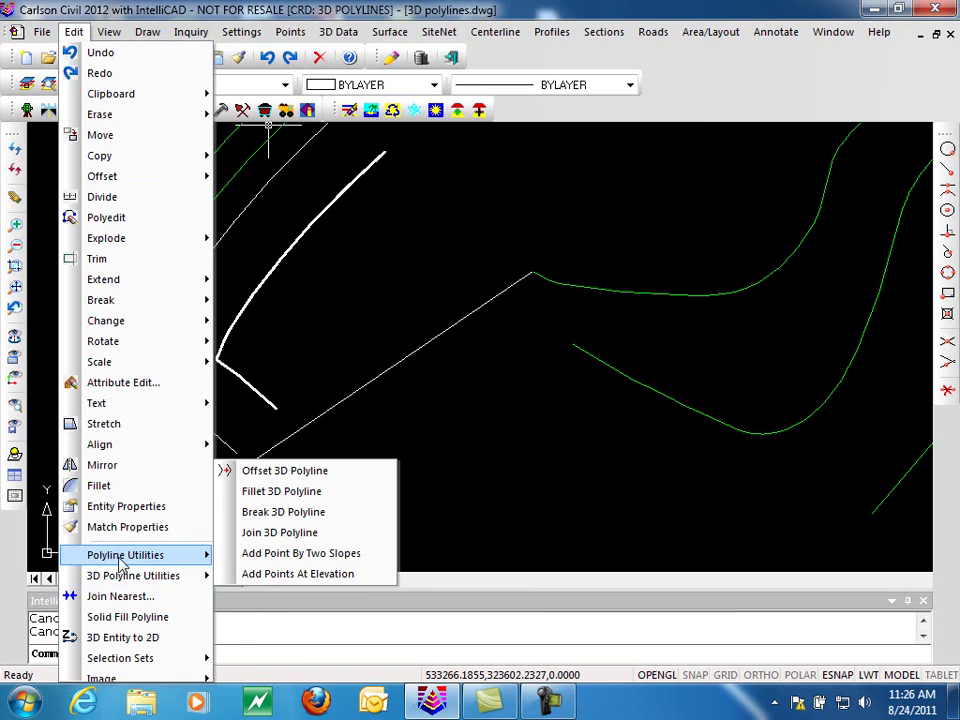
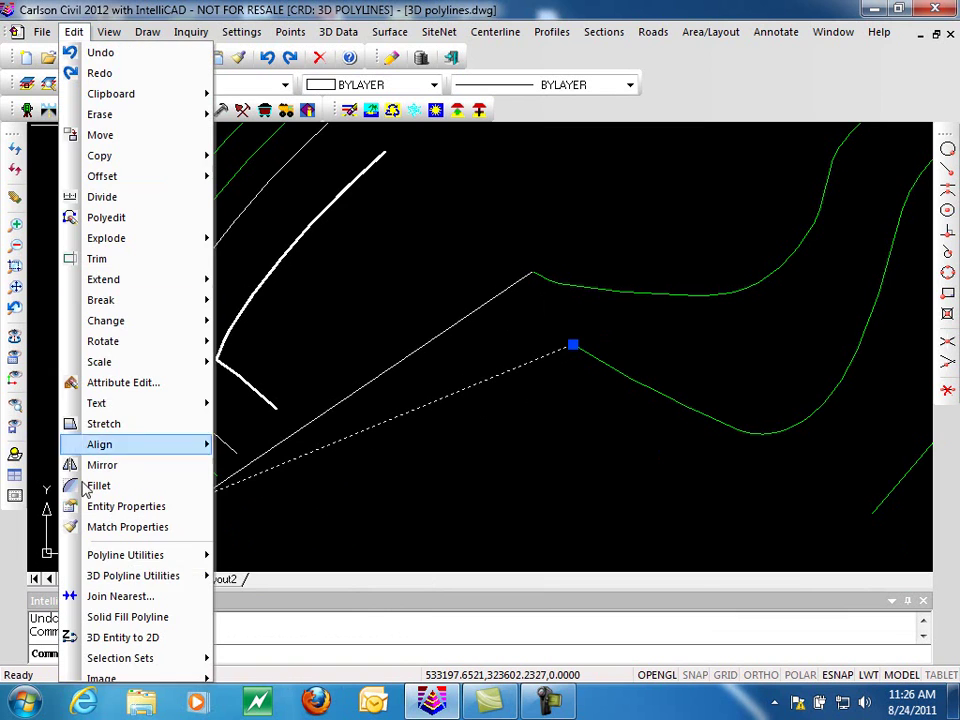
pyautogui.moveTo(190, 576)
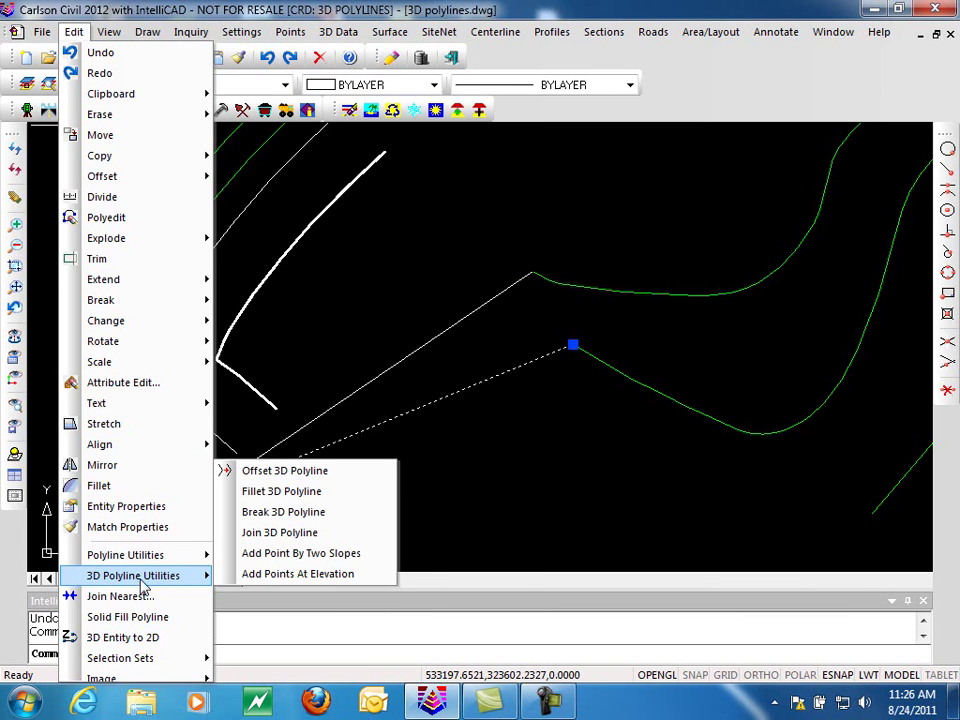
pyautogui.click(277, 576)
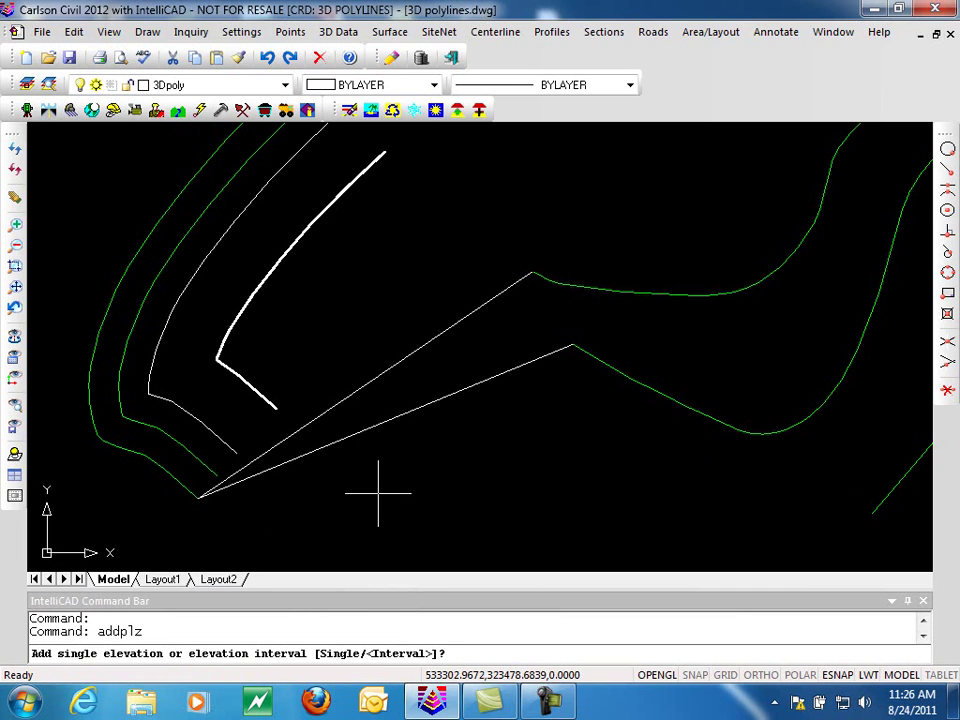
pyautogui.click(350, 645)
pyautogui.write('s')
pyautogui.press('Return')
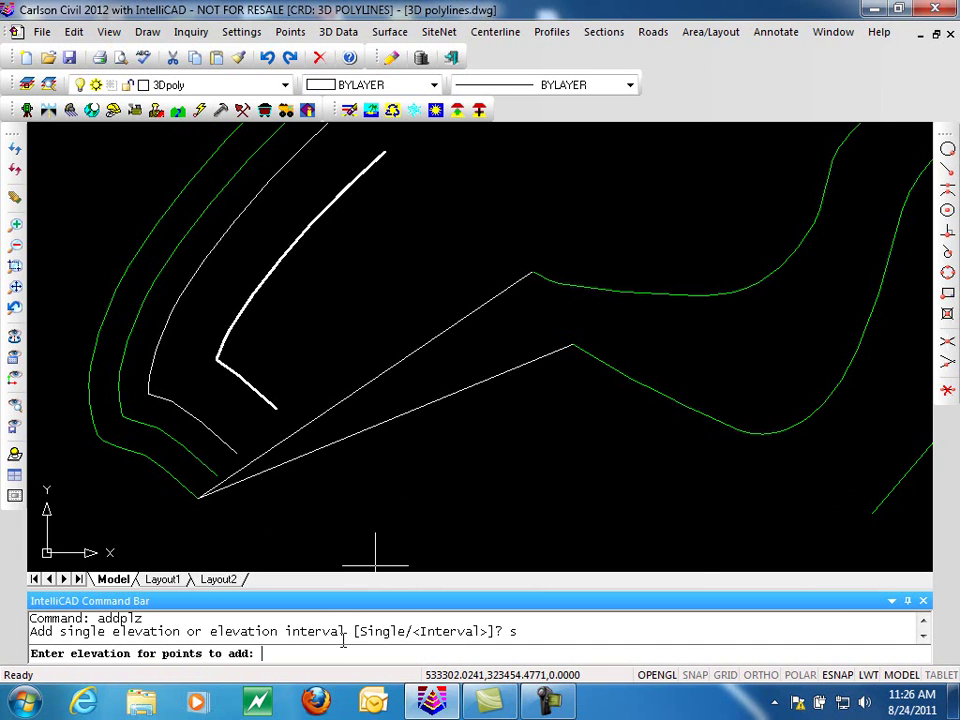
pyautogui.write('215.75')
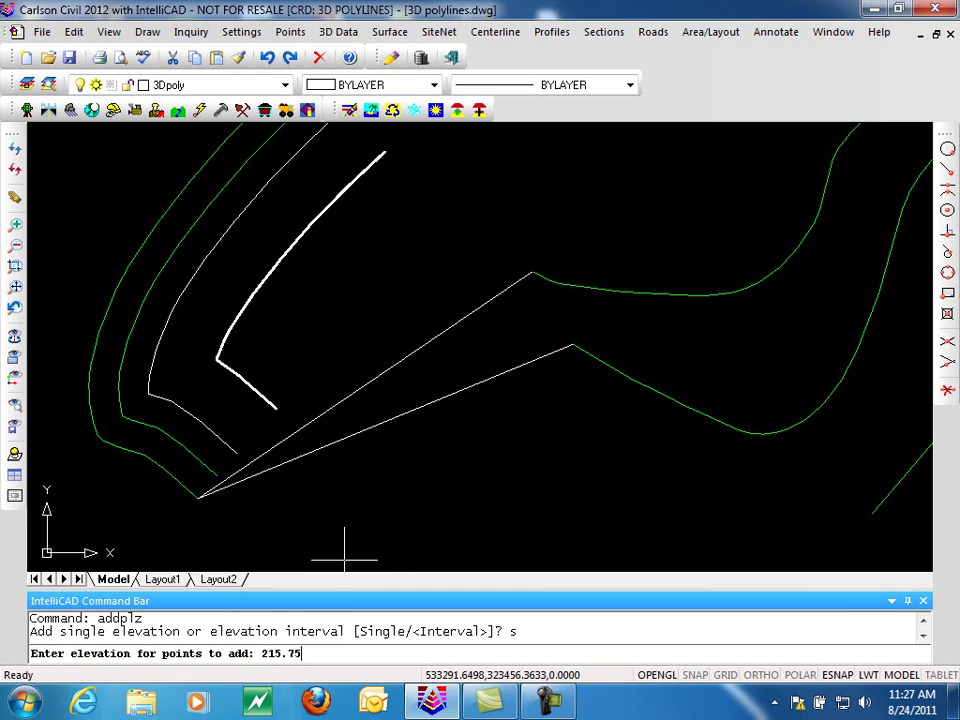
pyautogui.press('Return')
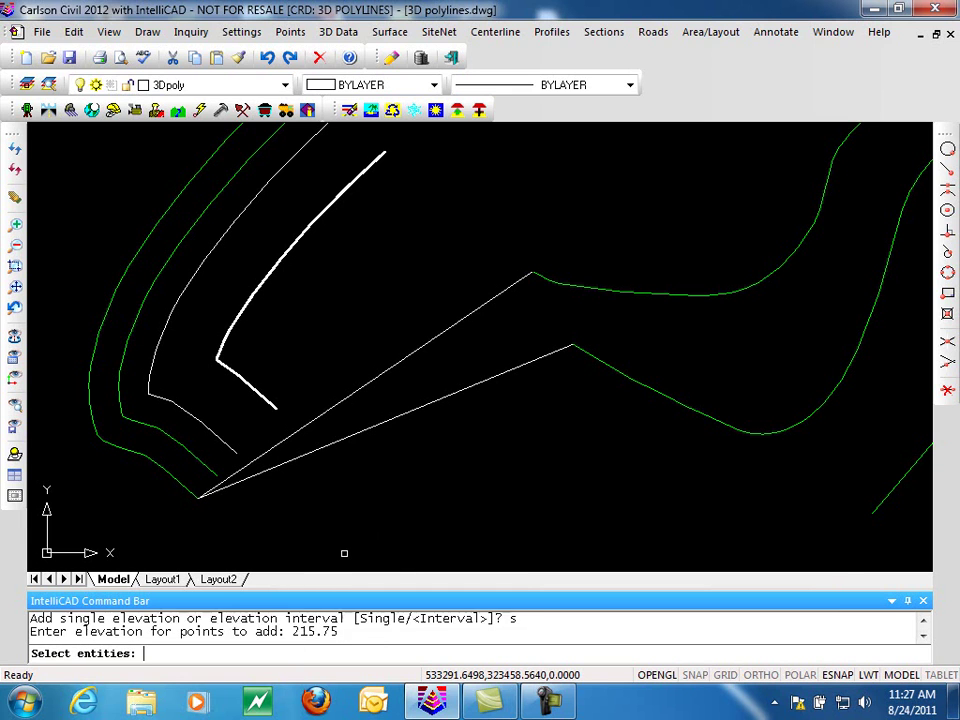
pyautogui.click(312, 451)
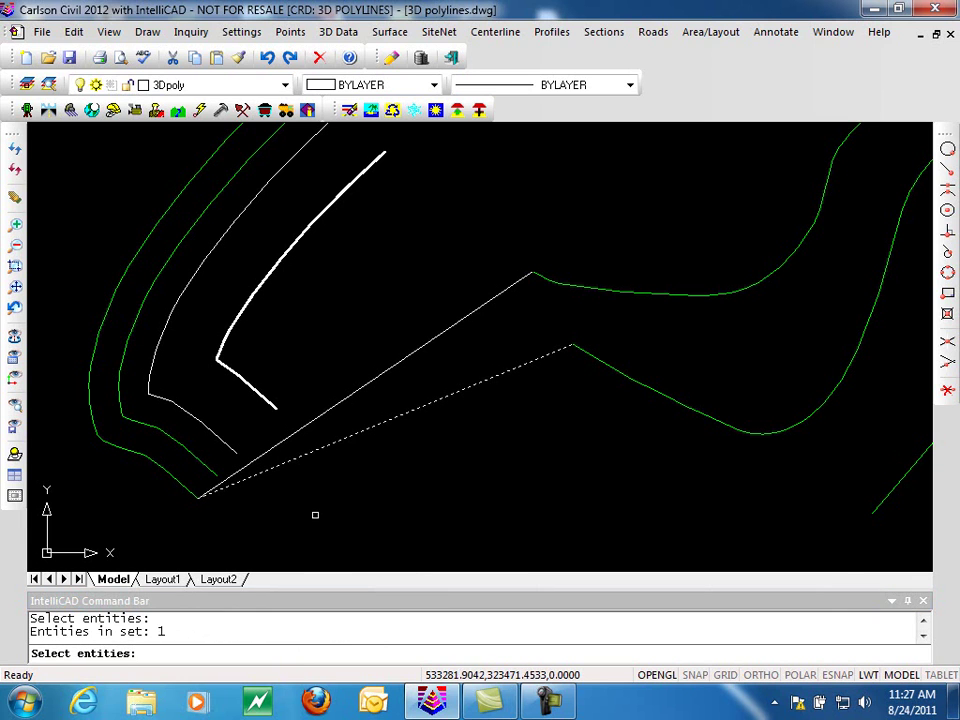
pyautogui.press('Return')
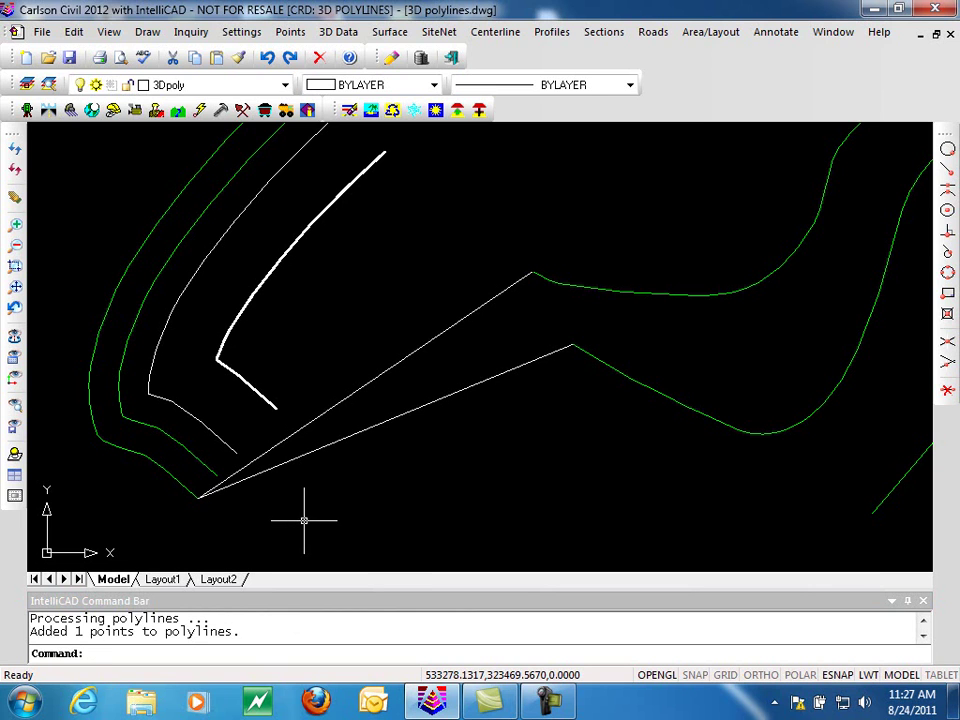
pyautogui.click(297, 451)
pyautogui.click(295, 459)
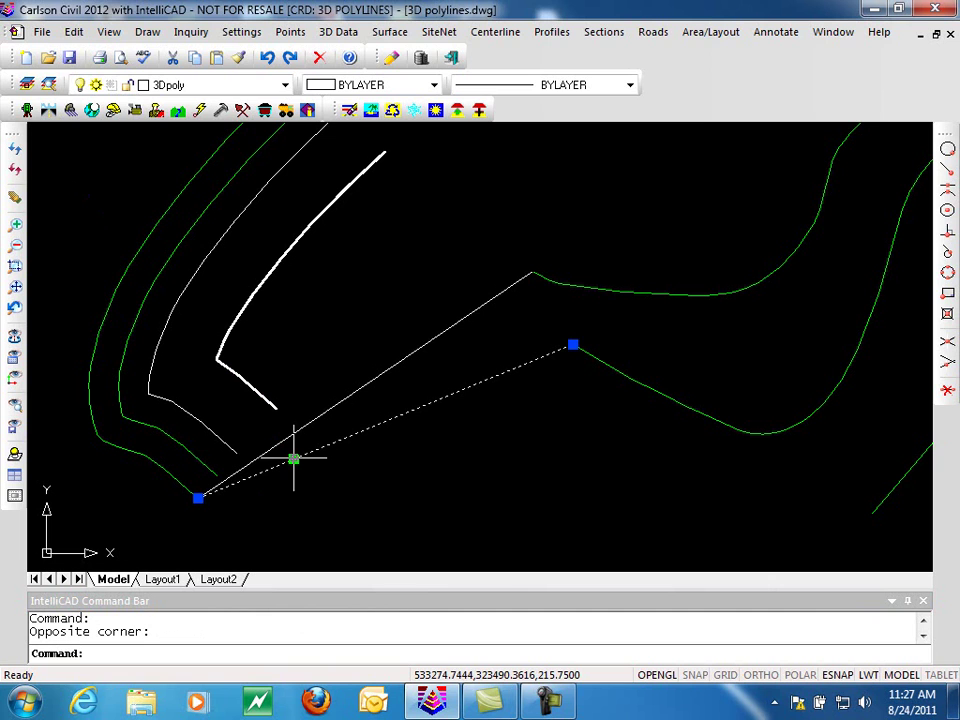
pyautogui.press('Escape')
pyautogui.press('Escape')
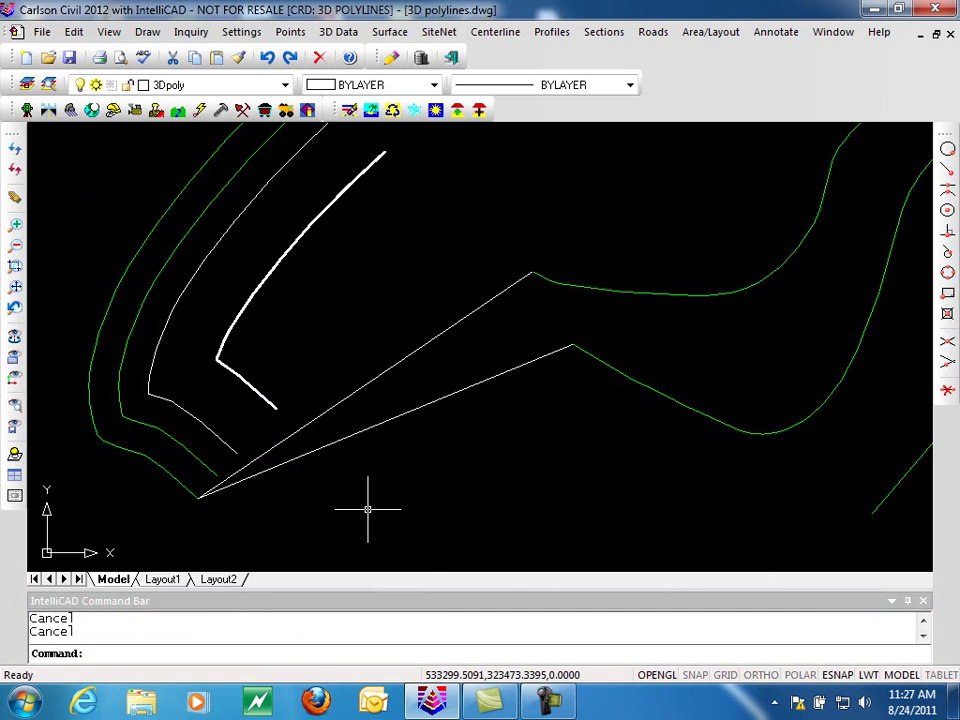
# Repeat Add Points At Elevation on the lower white connector with an elevation interval of 2, and inspect its vertices.
pyautogui.write('addplz')
pyautogui.press('Return')
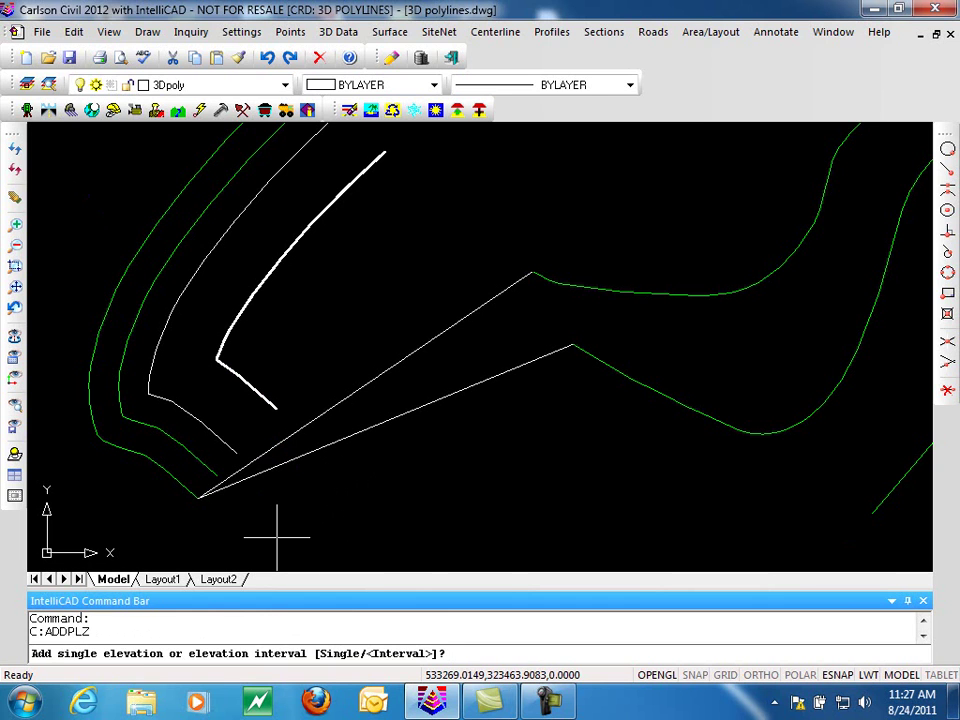
pyautogui.press('Return')
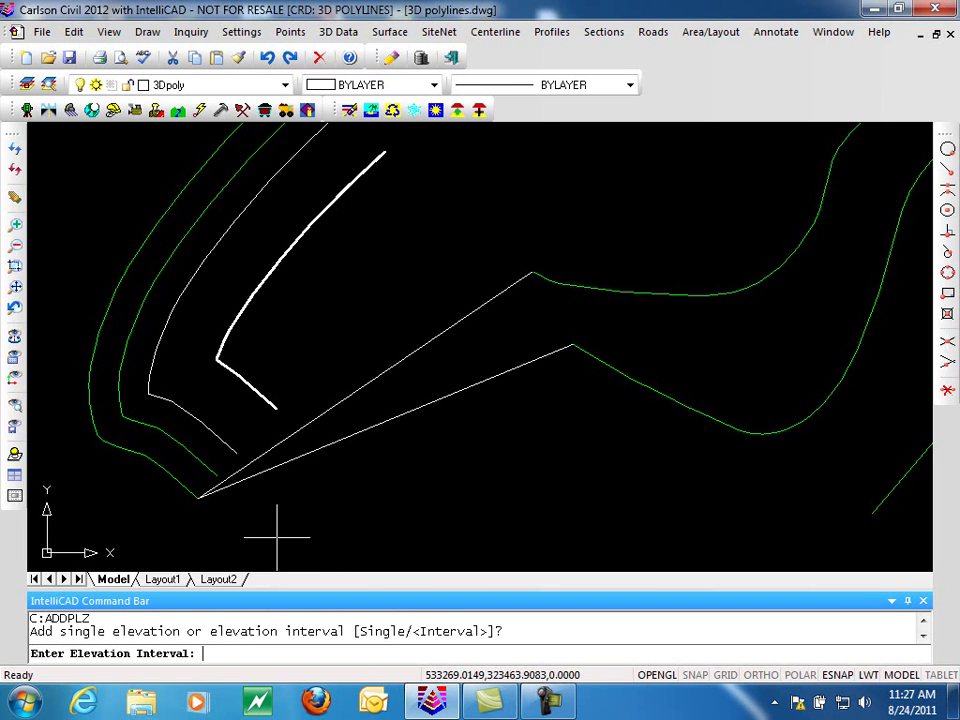
pyautogui.write('2')
pyautogui.press('Return')
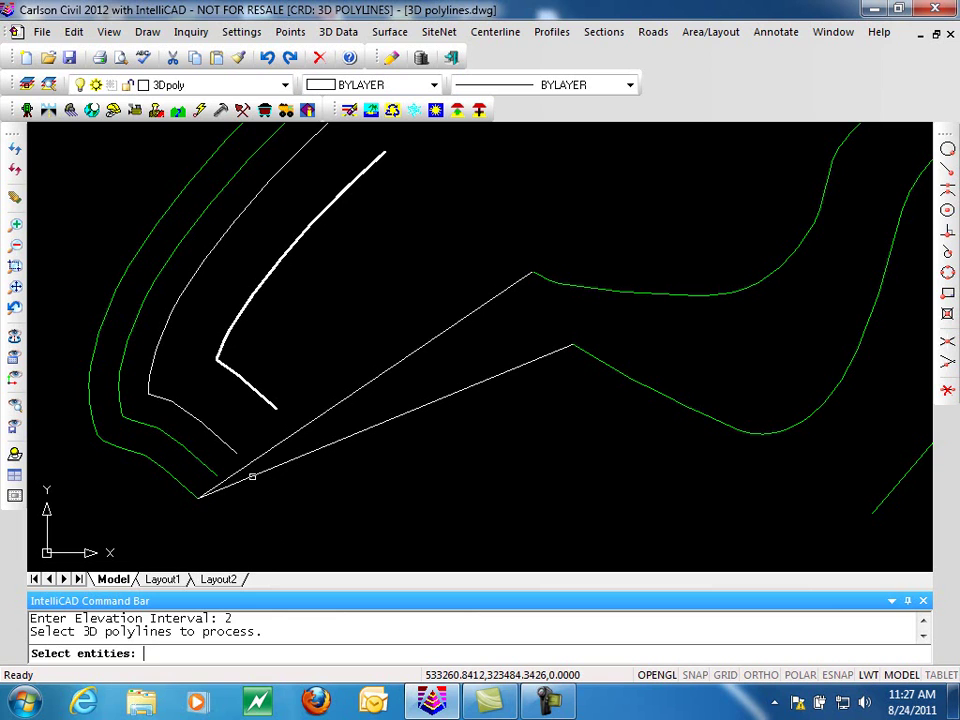
pyautogui.click(252, 476)
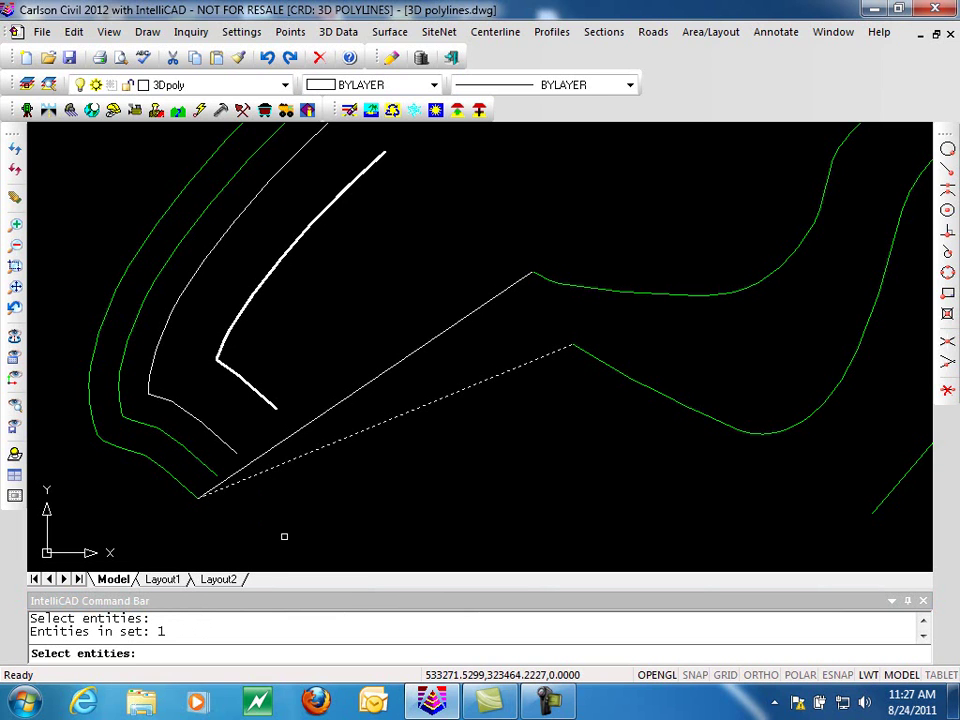
pyautogui.press('Return')
pyautogui.click(278, 460)
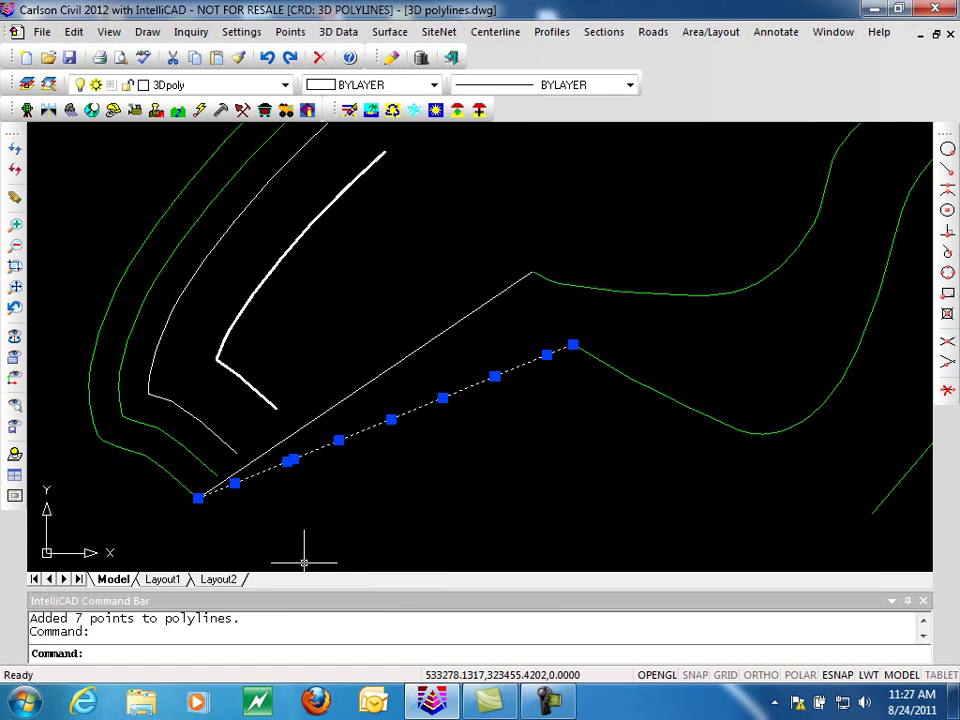
pyautogui.press('Escape')
pyautogui.press('Escape')
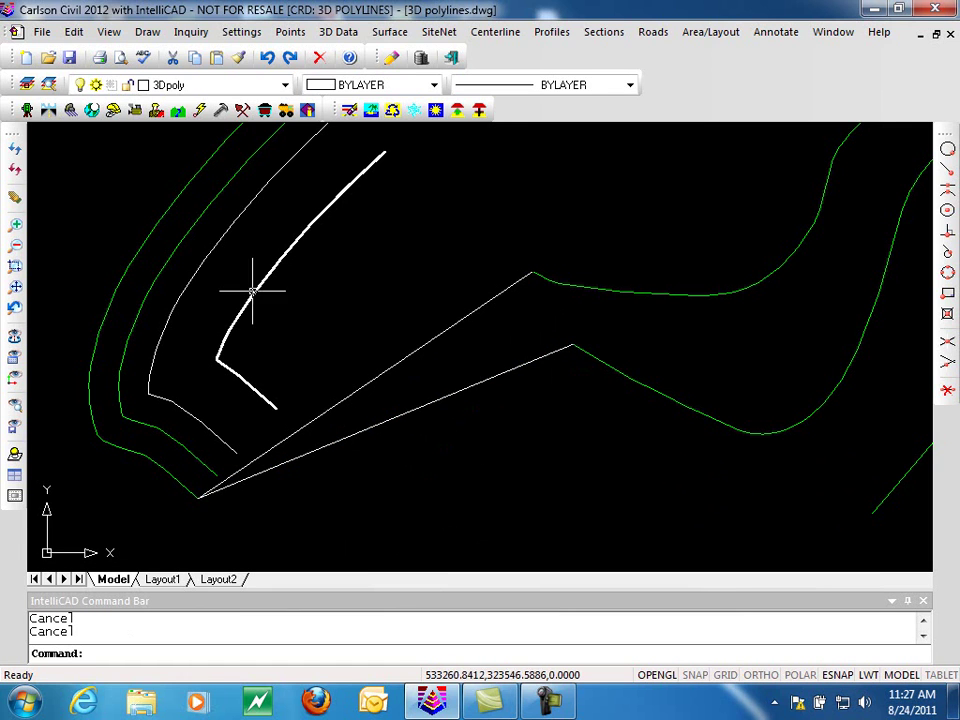
pyautogui.click(74, 31)
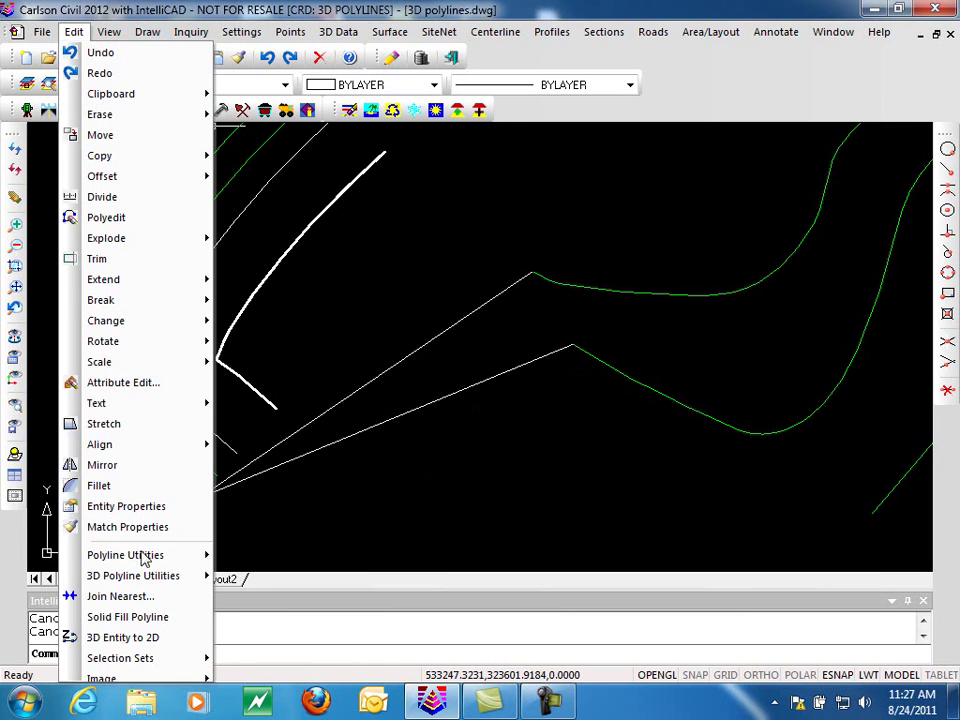
pyautogui.moveTo(141, 560)
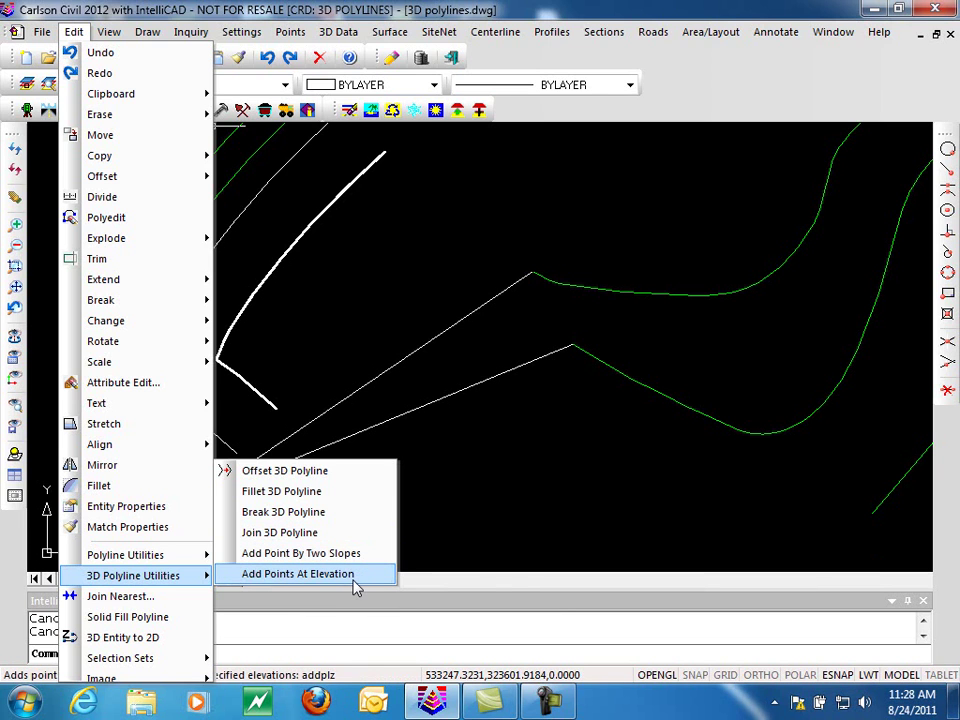
pyautogui.click(489, 497)
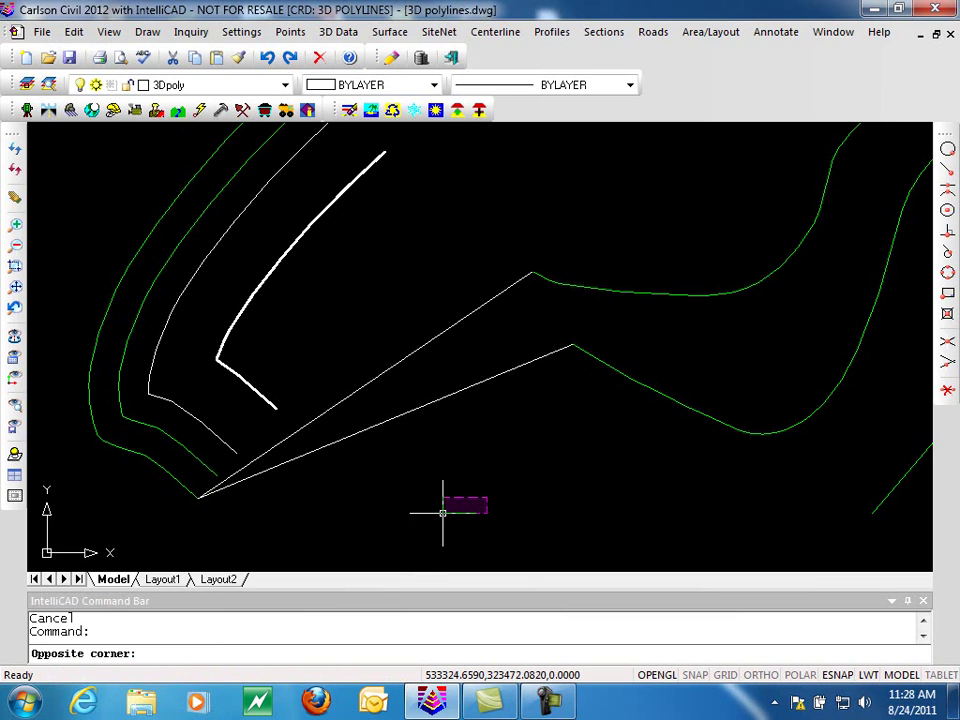
pyautogui.click(446, 494)
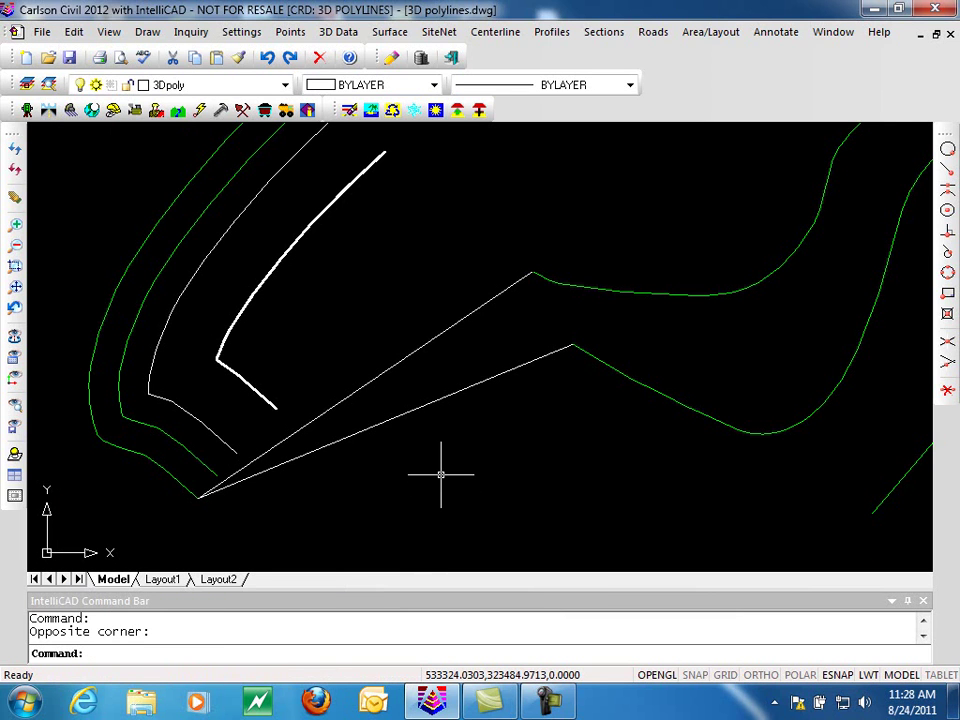